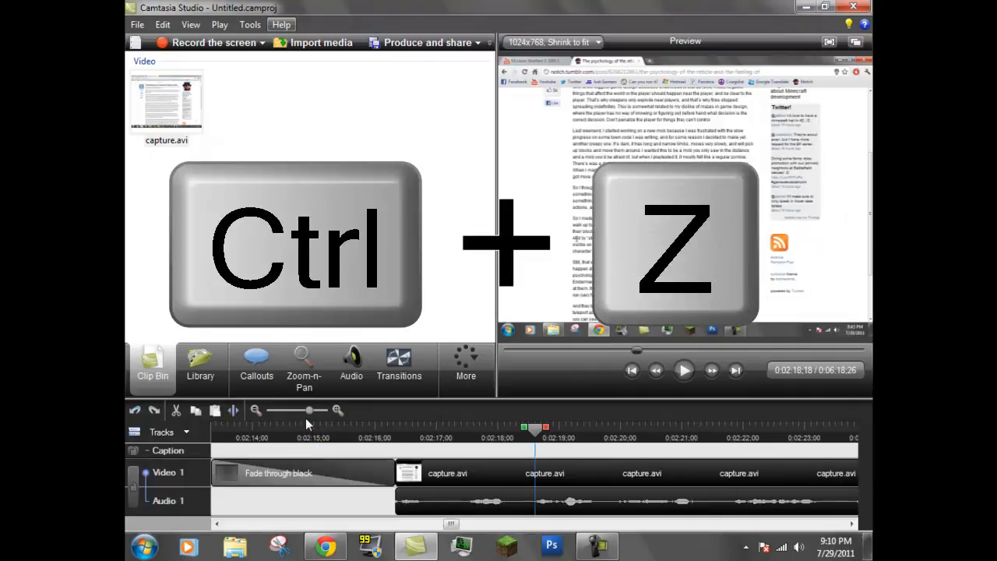
{"action": "key", "text": "ctrl+z"}
{"action": "key", "text": "ctrl+z"}
Step: Undo the last two timeline edits
{"action": "left_click_drag", "start_coordinate": [268, 434], "coordinate": [338, 433]}
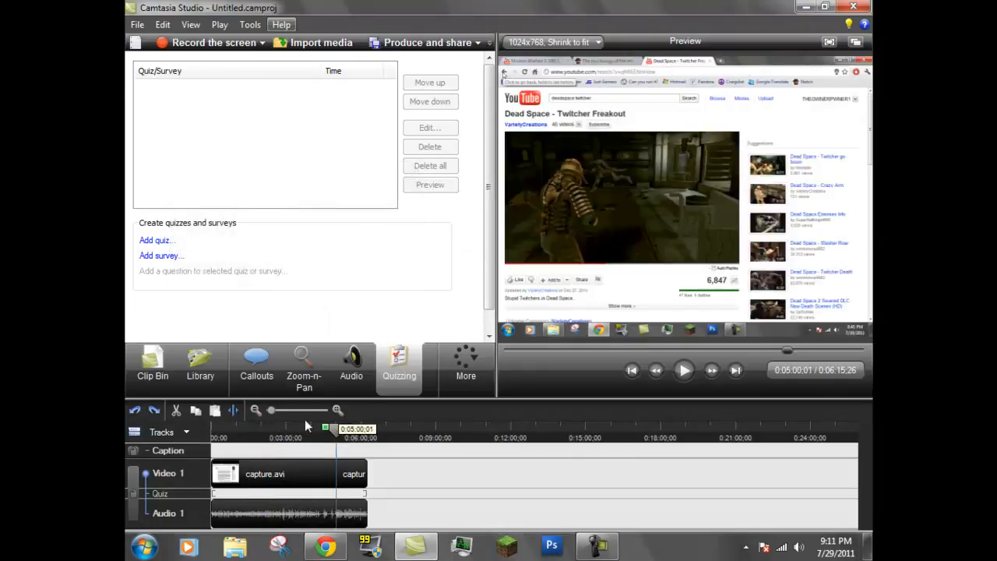
Step: Extend the frame at the playhead by 5 seconds
{"action": "left_click", "coordinate": [163, 27]}
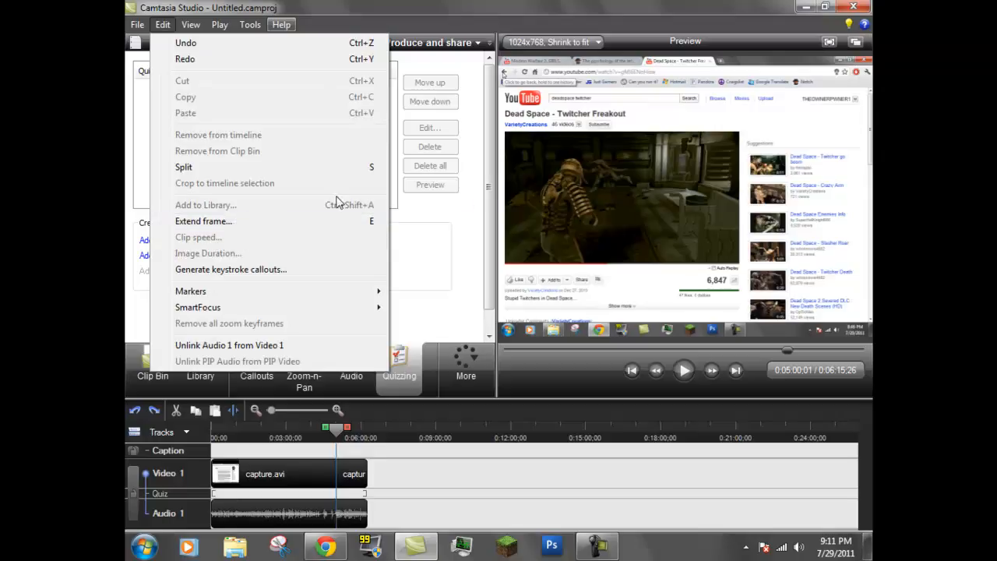
{"action": "left_click", "coordinate": [255, 226]}
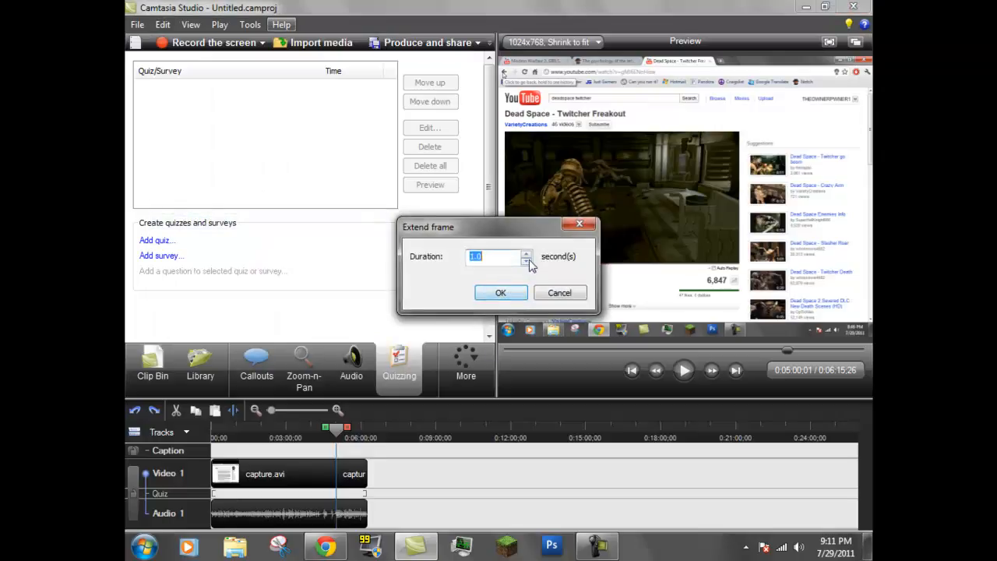
{"action": "type", "text": "5"}
{"action": "left_click", "coordinate": [506, 290]}
Step: Play back the timeline around the extended frame
{"action": "left_click_drag", "start_coordinate": [338, 435], "coordinate": [328, 435]}
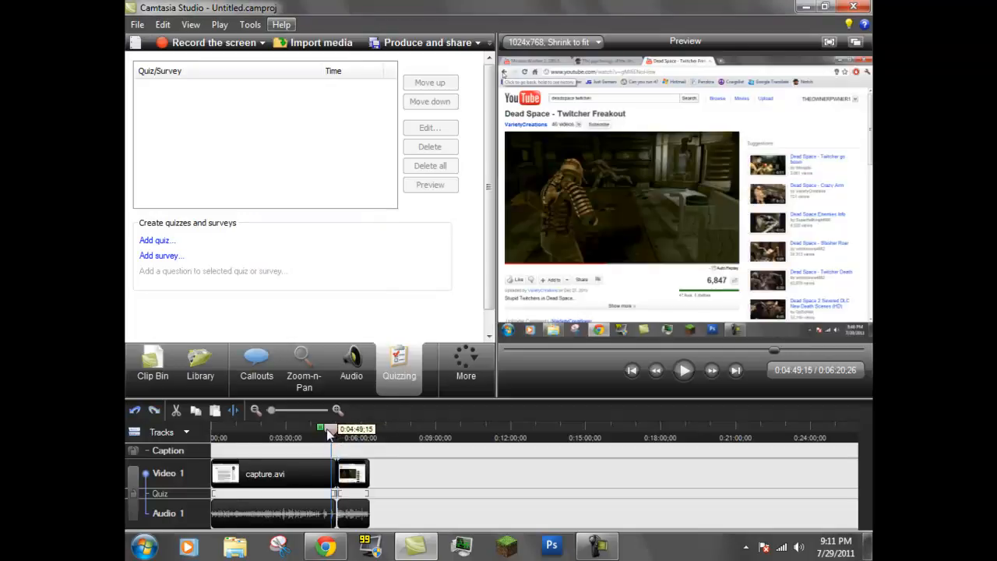
{"action": "left_click", "coordinate": [684, 371]}
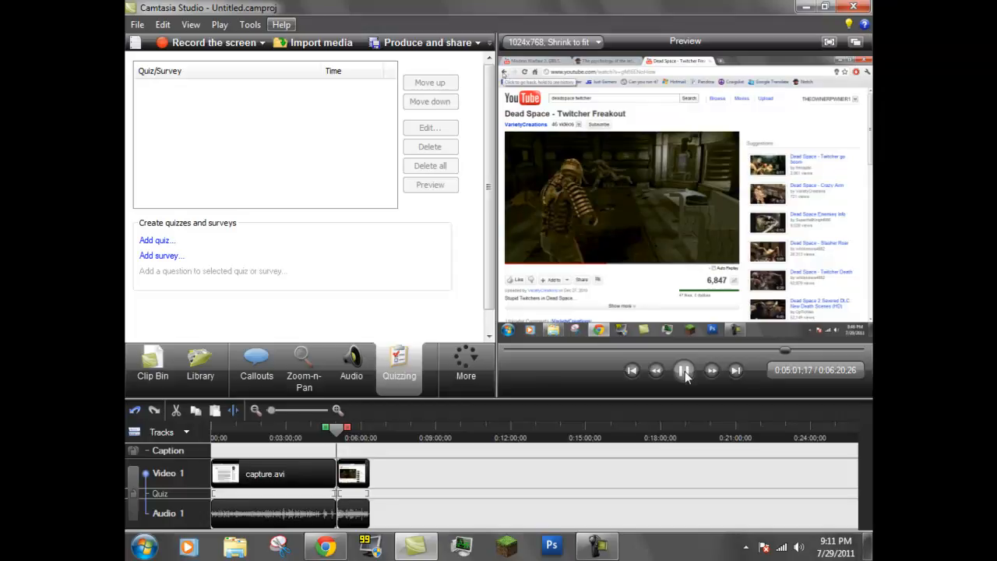
{"action": "left_click", "coordinate": [685, 374]}
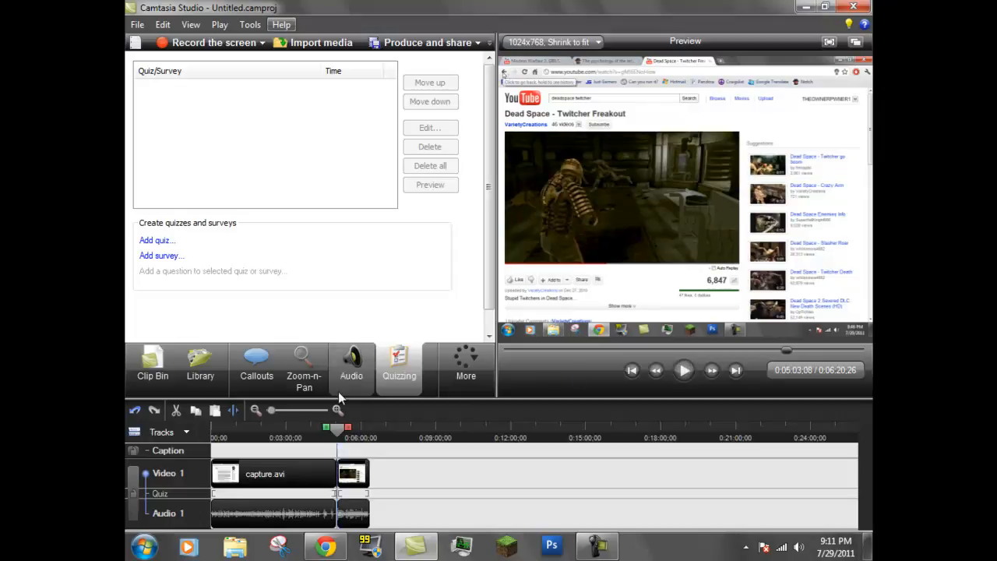
Step: Remove the inserted still-frame clip from the video track
{"action": "left_click_drag", "start_coordinate": [273, 414], "coordinate": [293, 409]}
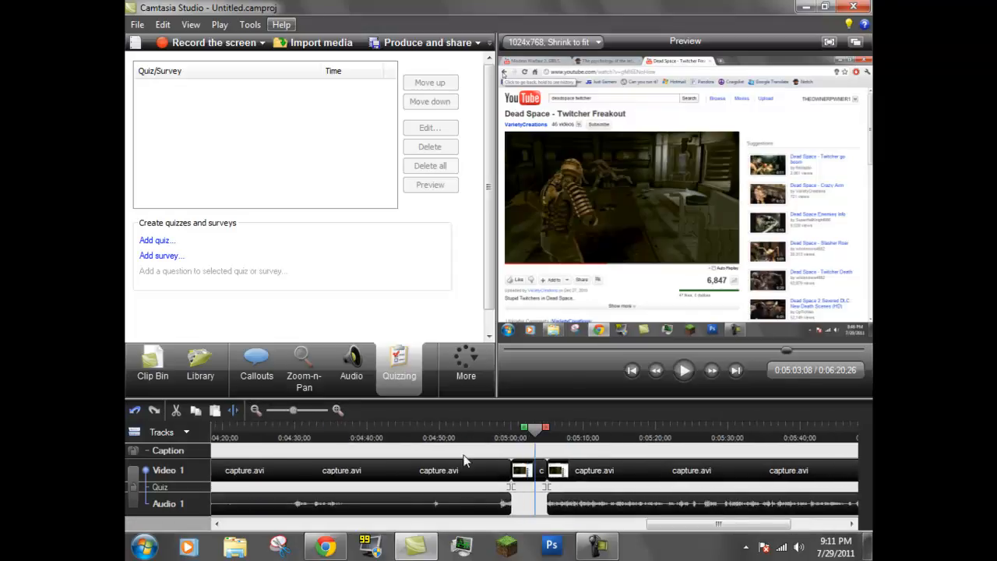
{"action": "right_click", "coordinate": [524, 472]}
{"action": "left_click", "coordinate": [557, 397]}
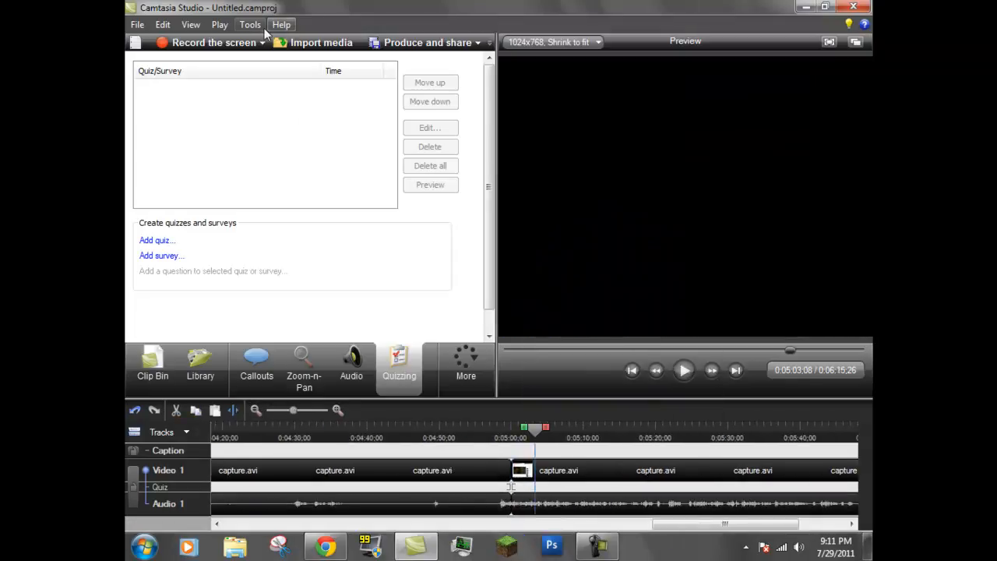
{"action": "left_click", "coordinate": [251, 25]}
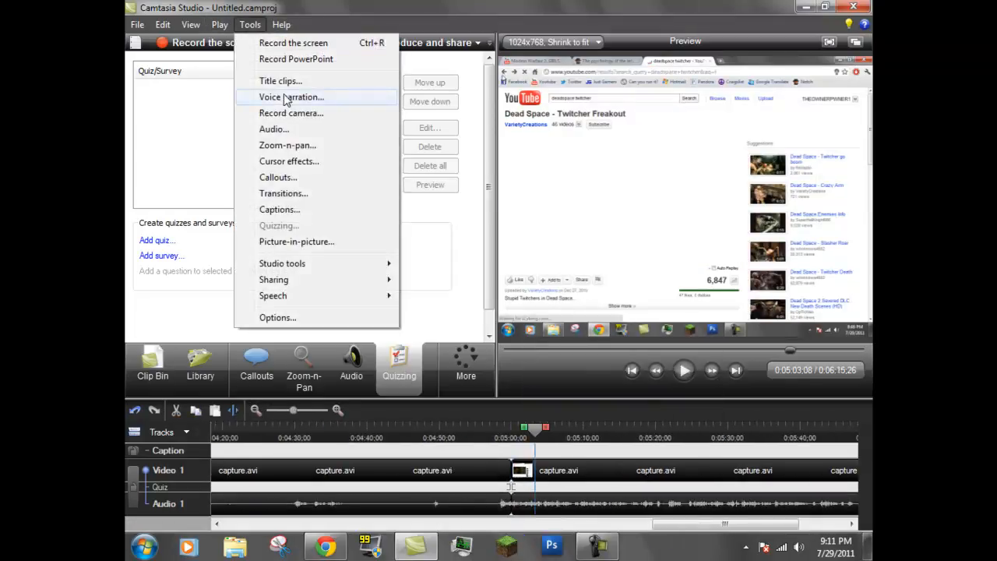
{"action": "left_click", "coordinate": [195, 302]}
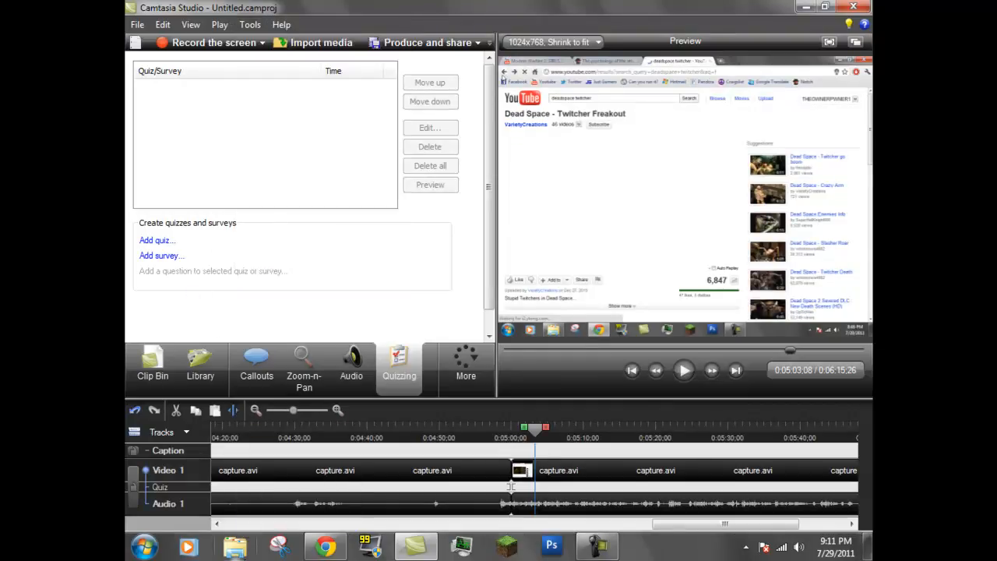
Step: Open the Video Storage folder in Windows Explorer, then return to Camtasia's Clip Bin
{"action": "right_click", "coordinate": [234, 548]}
{"action": "left_click", "coordinate": [243, 328]}
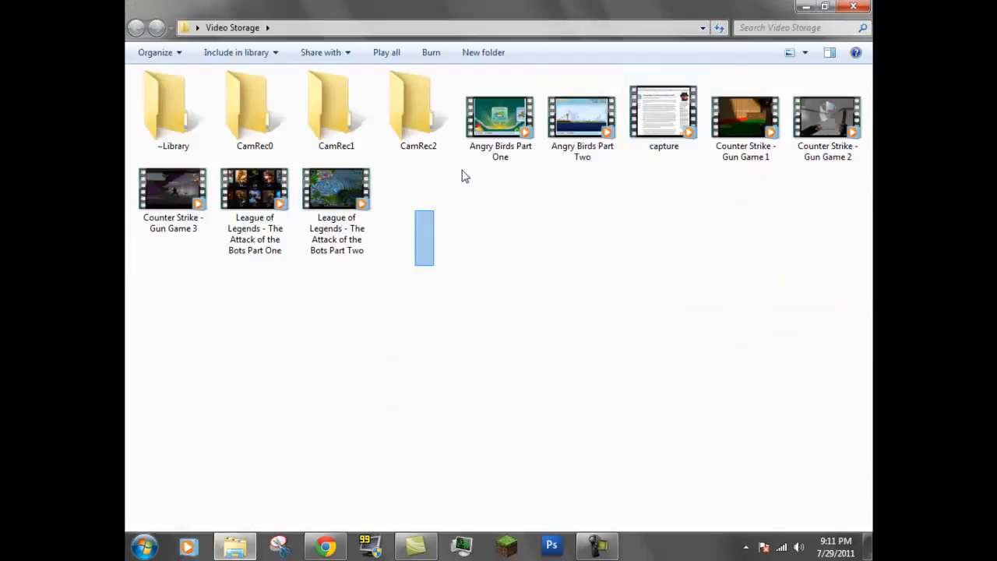
{"action": "left_click_drag", "start_coordinate": [414, 217], "coordinate": [425, 235]}
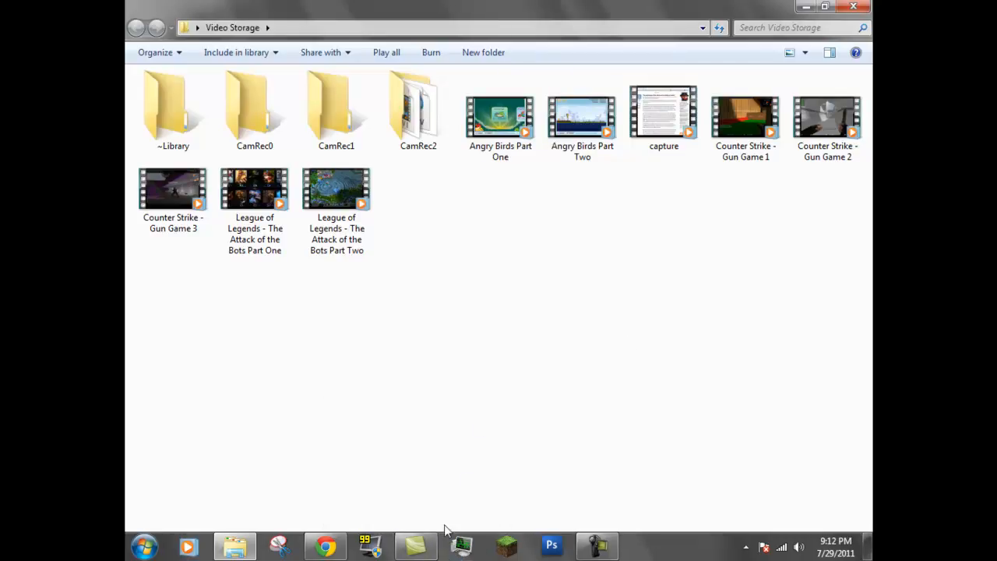
{"action": "left_click", "coordinate": [421, 547]}
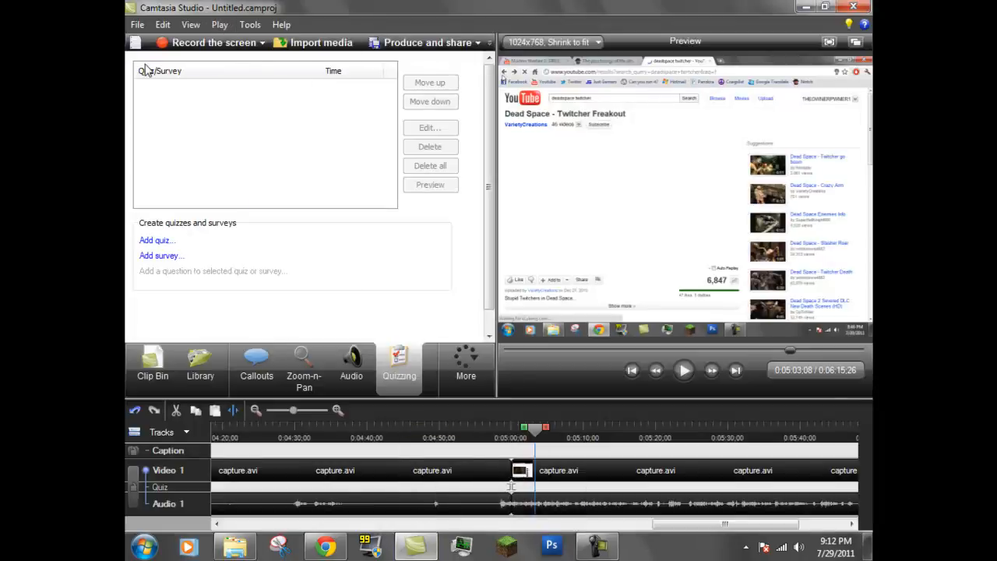
{"action": "left_click", "coordinate": [153, 363]}
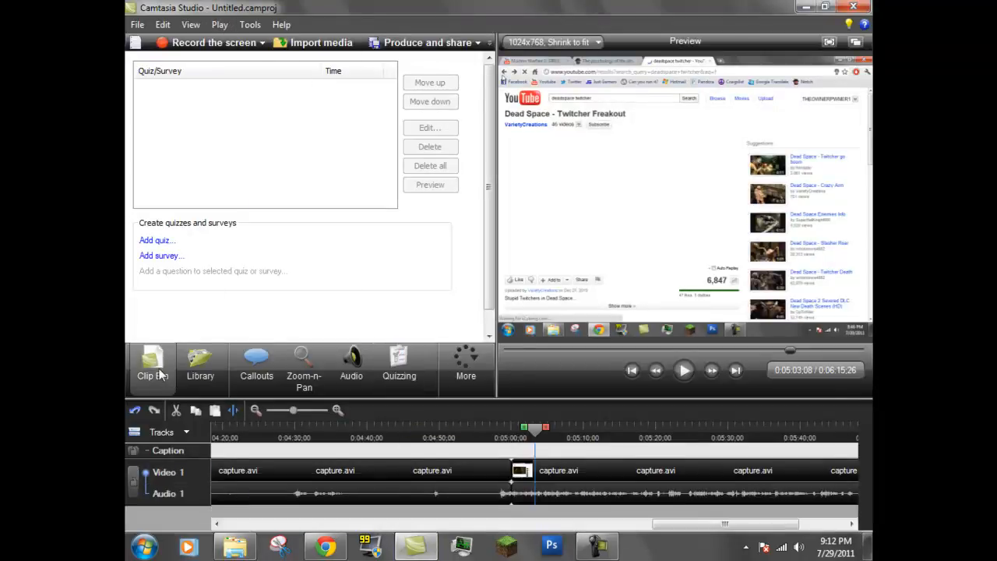
Step: Try to run Batch Production without adding any files, then close the wizard
{"action": "left_click", "coordinate": [253, 23]}
{"action": "mouse_move", "coordinate": [328, 282]}
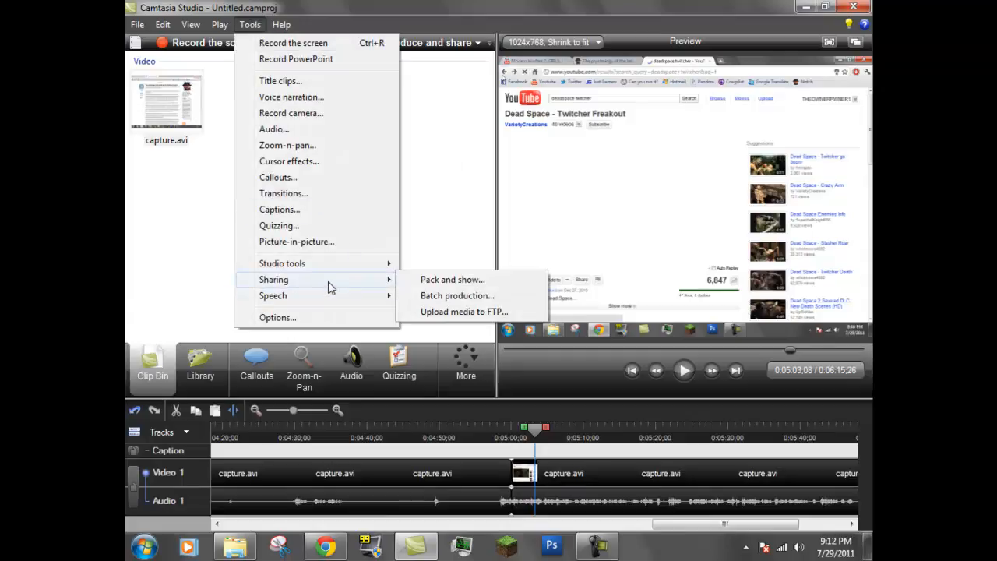
{"action": "left_click", "coordinate": [441, 296]}
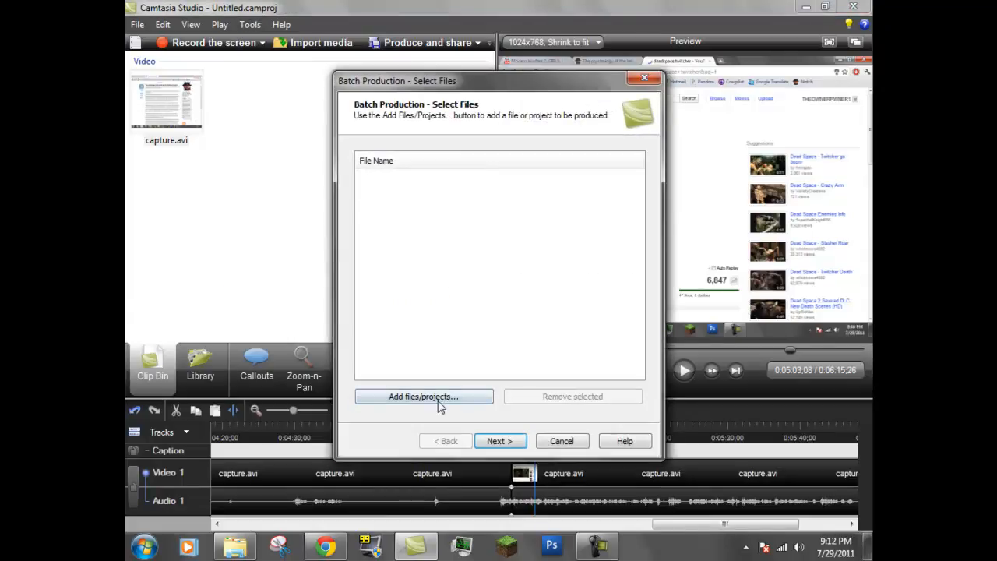
{"action": "left_click", "coordinate": [439, 405]}
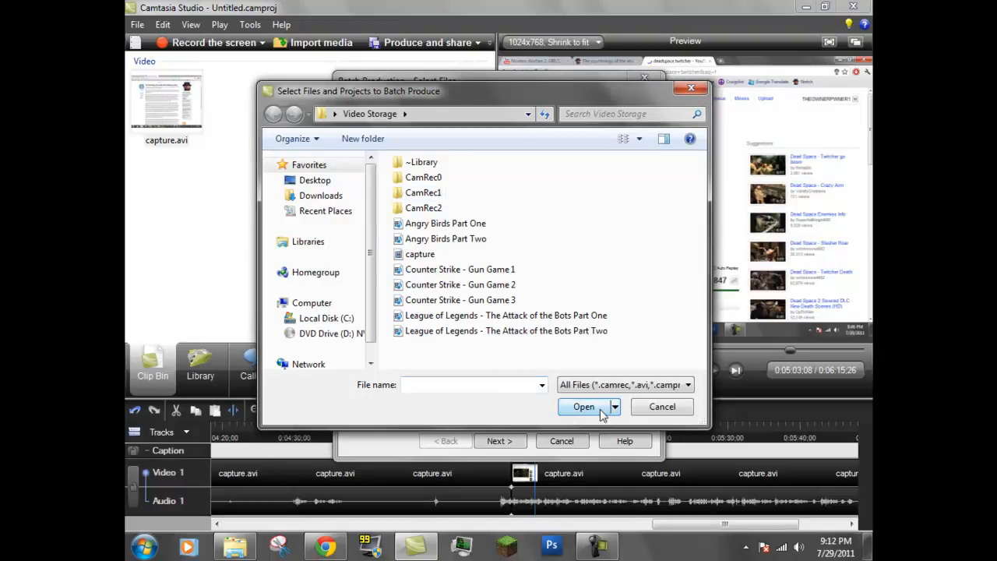
{"action": "left_click", "coordinate": [656, 406]}
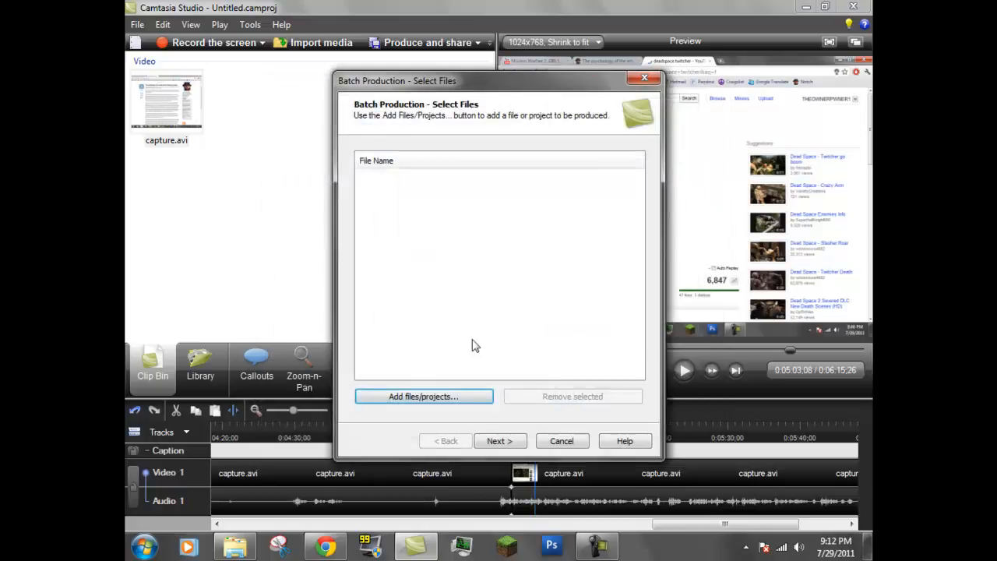
{"action": "left_click", "coordinate": [514, 442]}
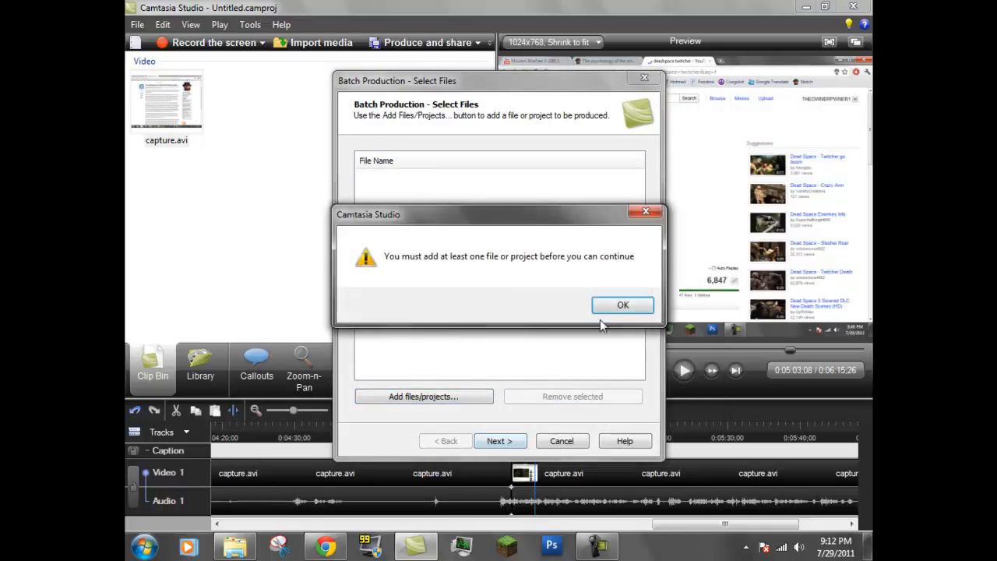
{"action": "left_click", "coordinate": [623, 306]}
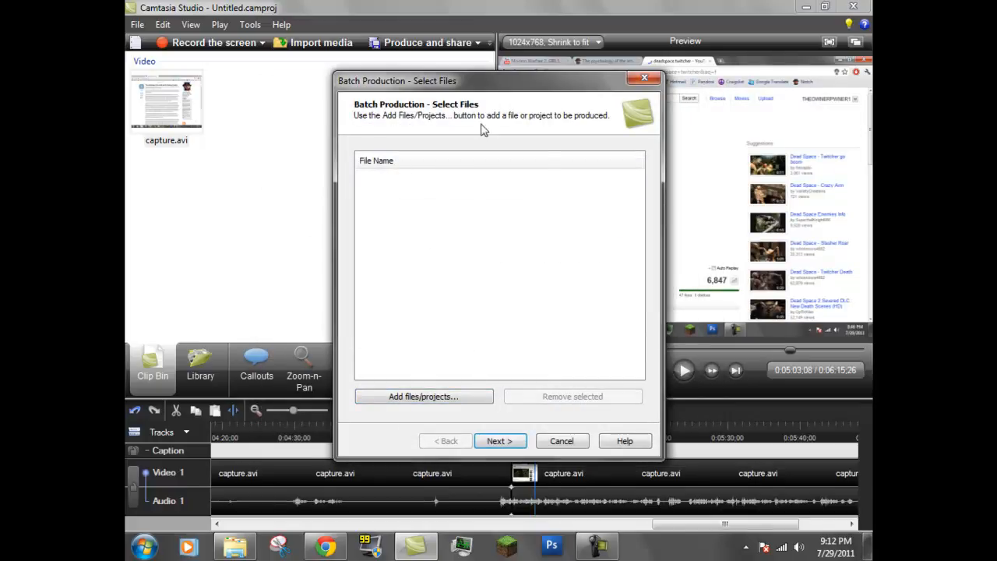
{"action": "left_click", "coordinate": [645, 80]}
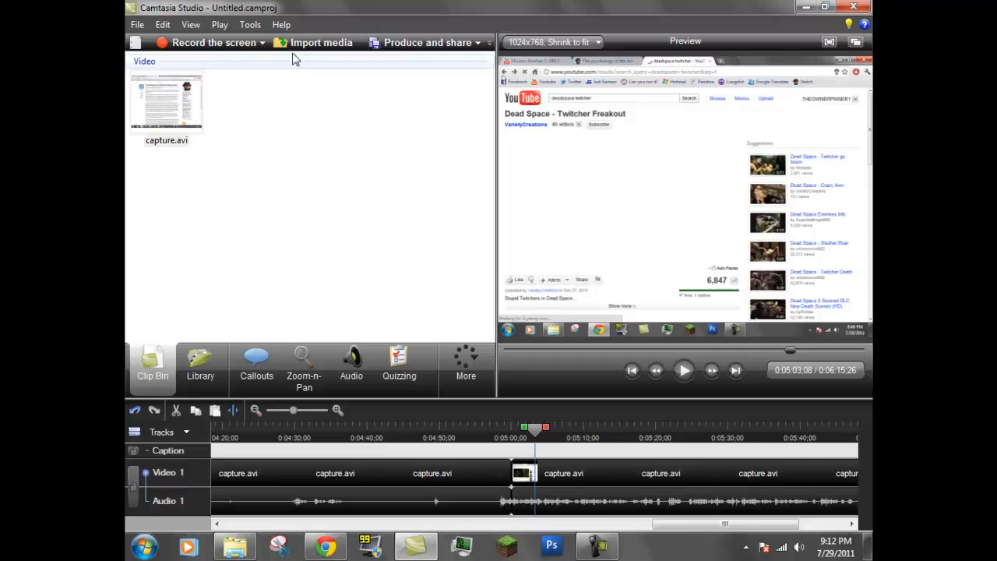
Step: Browse the Tools menu's Studio tools, Sharing and Speech submenus
{"action": "left_click", "coordinate": [250, 25]}
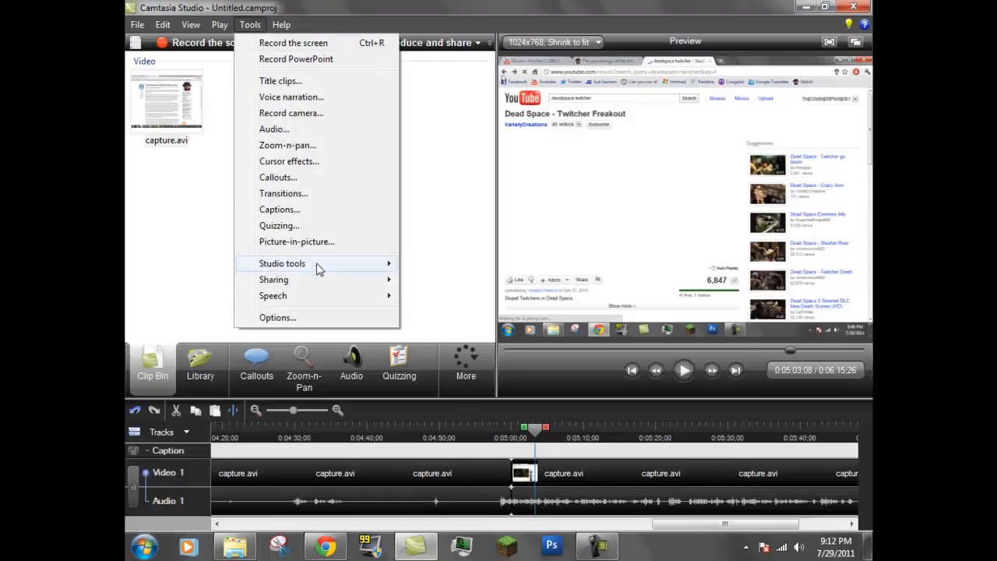
{"action": "mouse_move", "coordinate": [320, 268]}
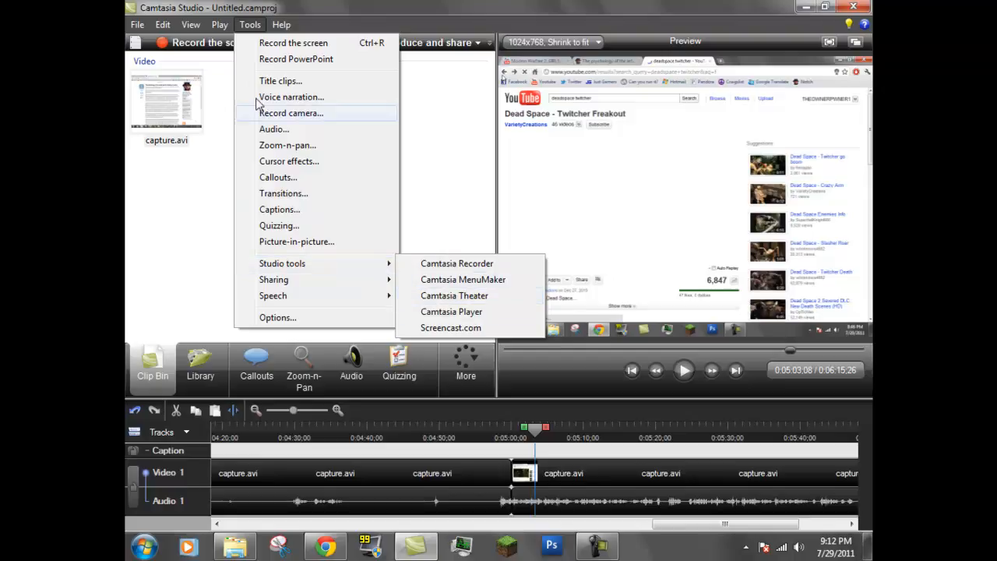
{"action": "mouse_move", "coordinate": [163, 24]}
{"action": "mouse_move", "coordinate": [250, 25]}
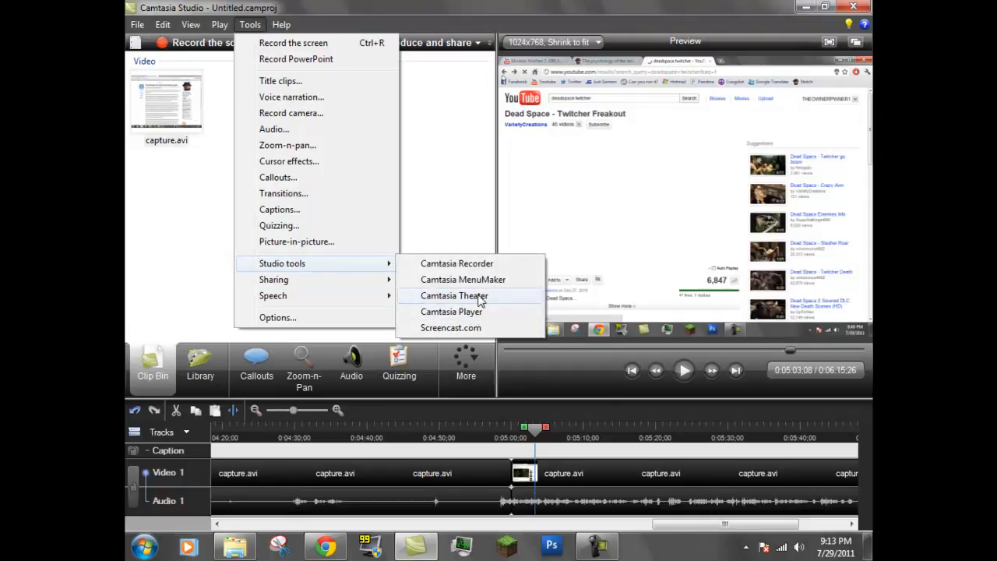
{"action": "mouse_move", "coordinate": [341, 303]}
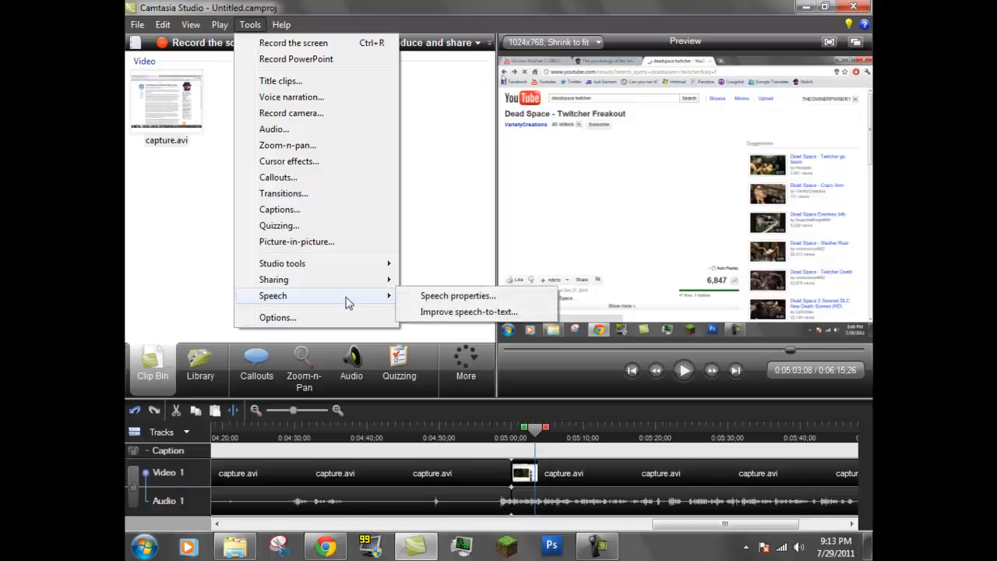
{"action": "left_click", "coordinate": [200, 209]}
Step: Open the project's Editing Dimensions dialog and review the preset dimensions list
{"action": "left_click", "coordinate": [196, 25]}
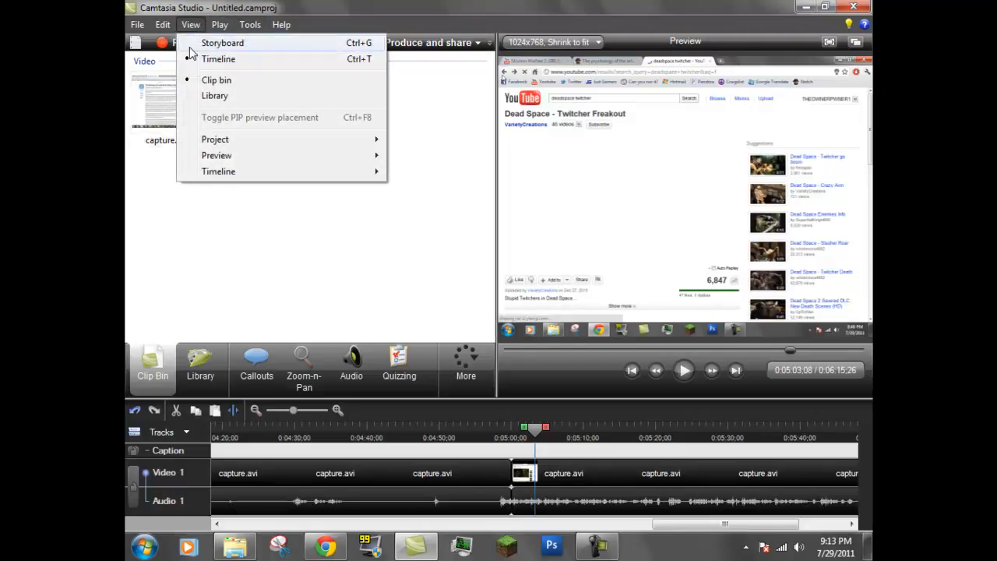
{"action": "mouse_move", "coordinate": [273, 141]}
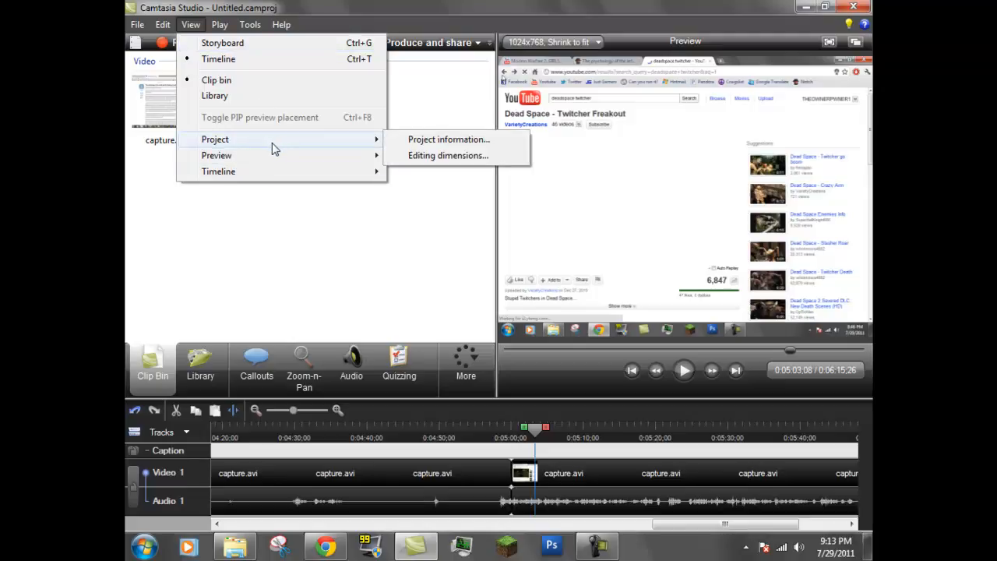
{"action": "left_click", "coordinate": [441, 156]}
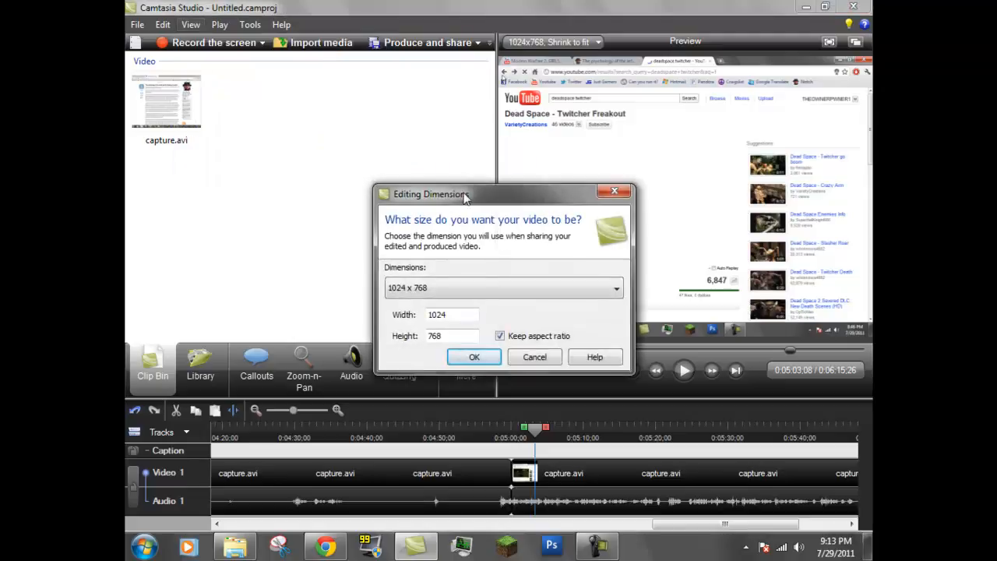
{"action": "left_click", "coordinate": [501, 296]}
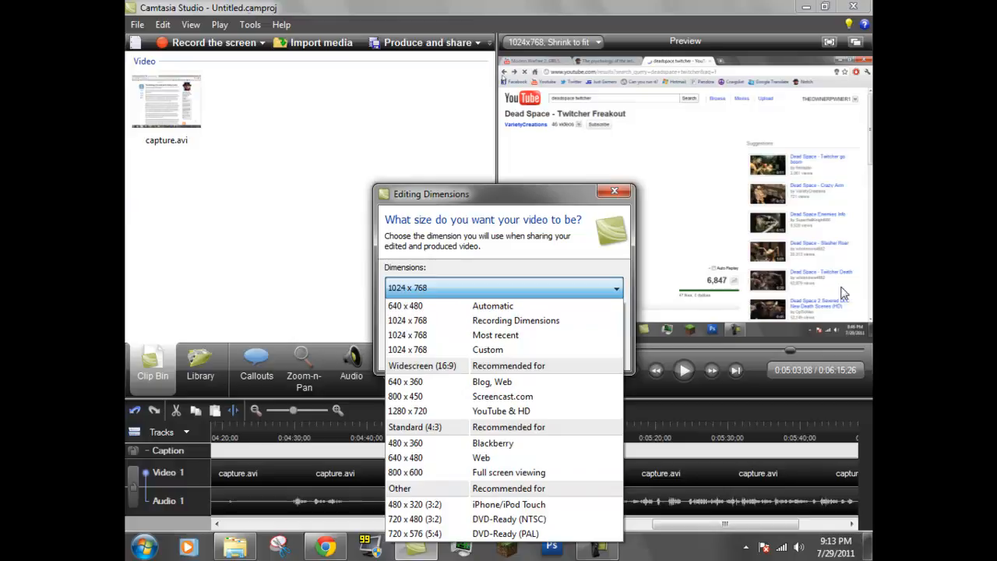
{"action": "left_click", "coordinate": [485, 201]}
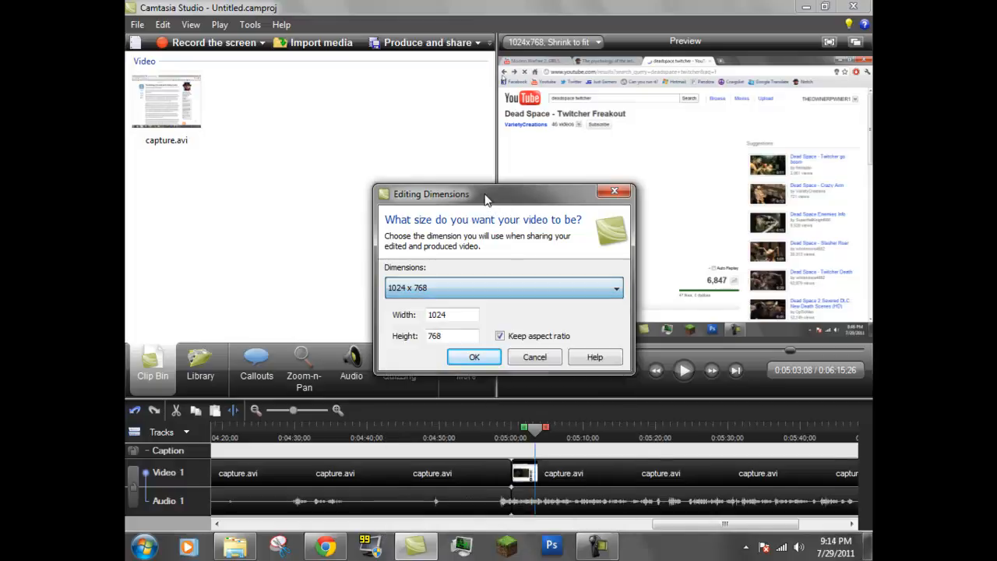
Step: Try editing the width with Keep aspect ratio toggled, then cancel the Editing Dimensions dialog
{"action": "left_click", "coordinate": [499, 335]}
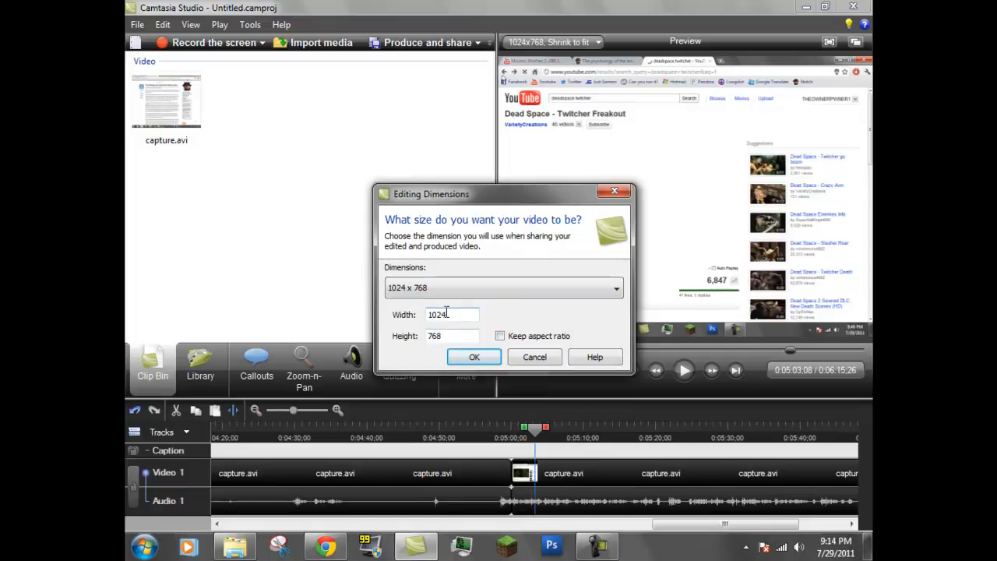
{"action": "left_click", "coordinate": [499, 335]}
{"action": "key", "text": "BackSpace"}
{"action": "key", "text": "BackSpace"}
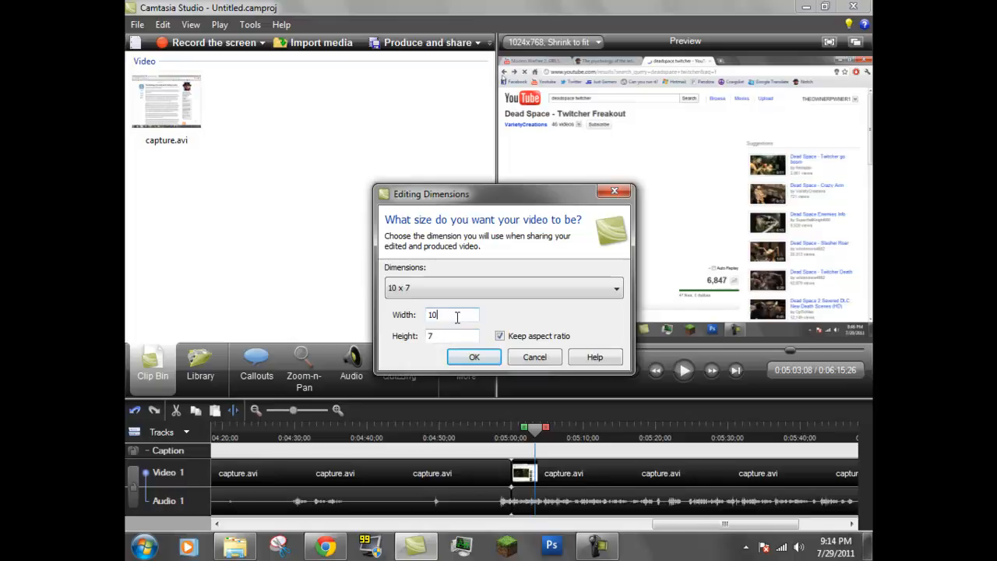
{"action": "type", "text": "24"}
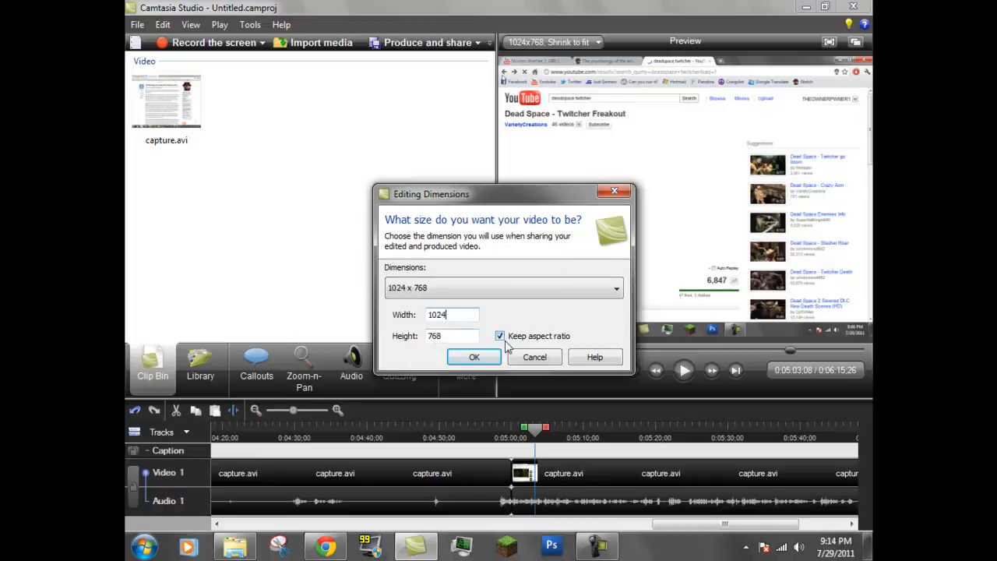
{"action": "left_click", "coordinate": [500, 336]}
{"action": "key", "text": "BackSpace"}
{"action": "key", "text": "BackSpace"}
{"action": "type", "text": "24"}
{"action": "left_click", "coordinate": [500, 335]}
{"action": "left_click", "coordinate": [531, 359]}
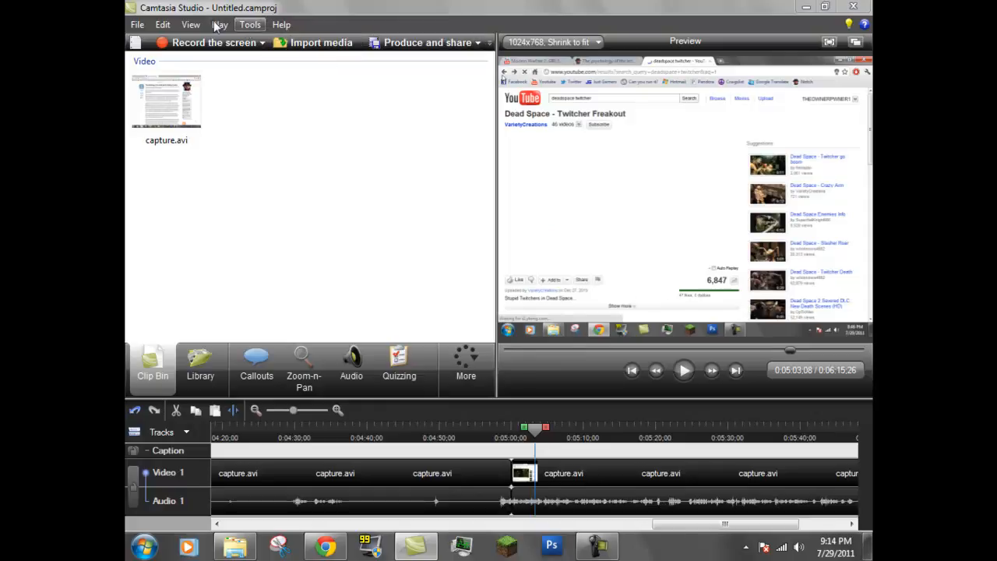
Step: Browse the Edit menu and its SmartFocus submenu, then close the menu
{"action": "left_click", "coordinate": [163, 25]}
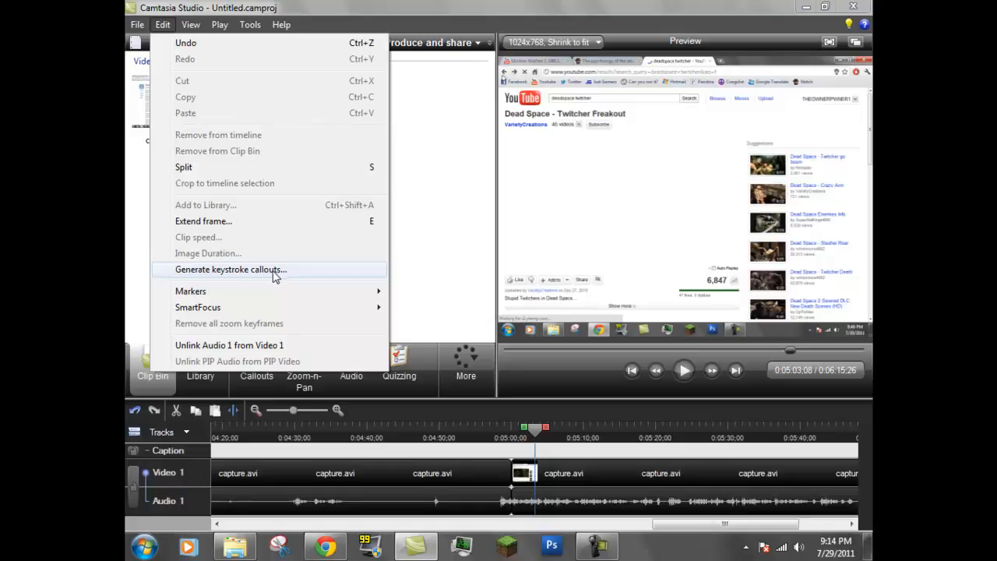
{"action": "mouse_move", "coordinate": [246, 295]}
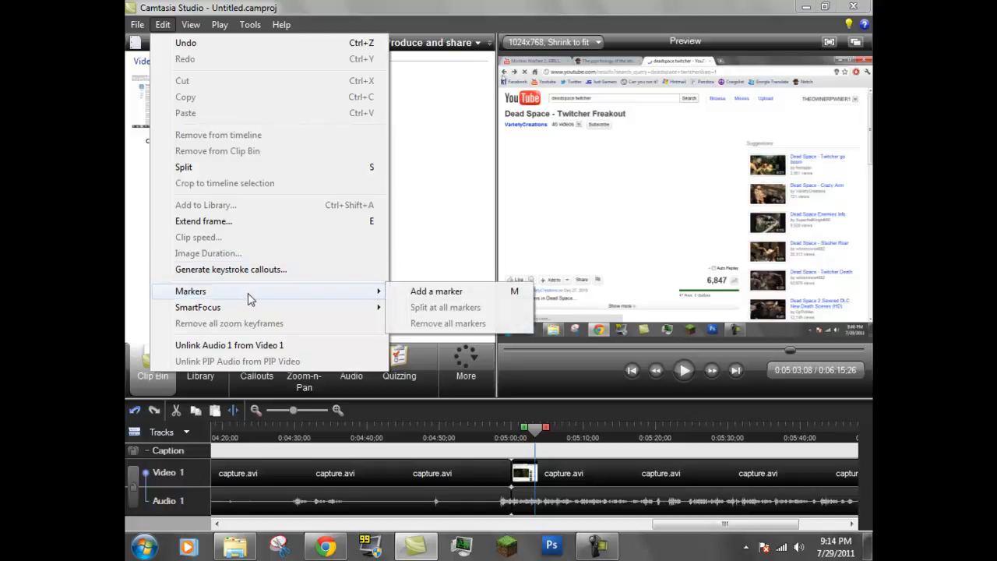
{"action": "left_click", "coordinate": [290, 348]}
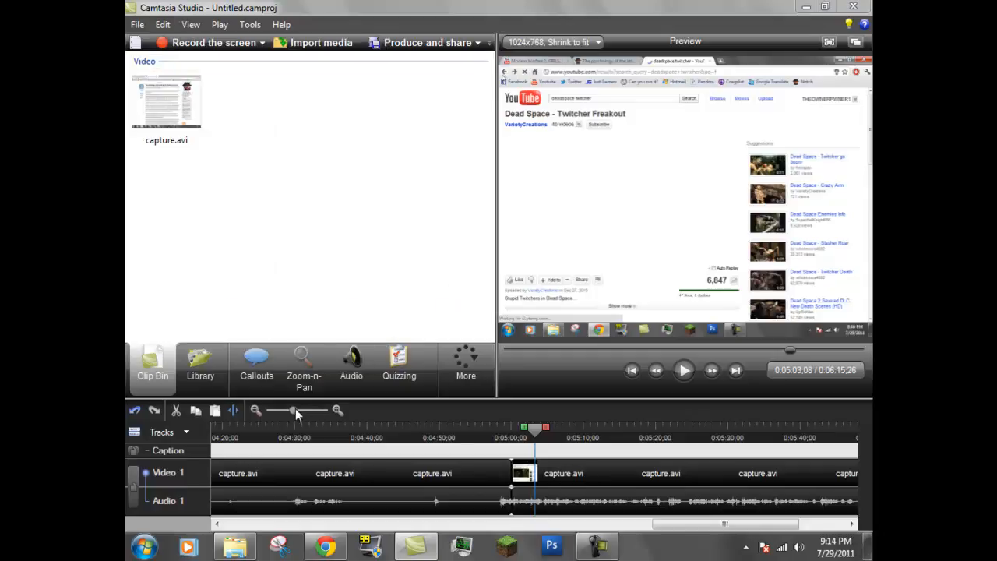
Step: Zoom the timeline out, select the capture.avi clip and permanently unlink Audio 1 from Video 1
{"action": "left_click_drag", "start_coordinate": [296, 411], "coordinate": [247, 413]}
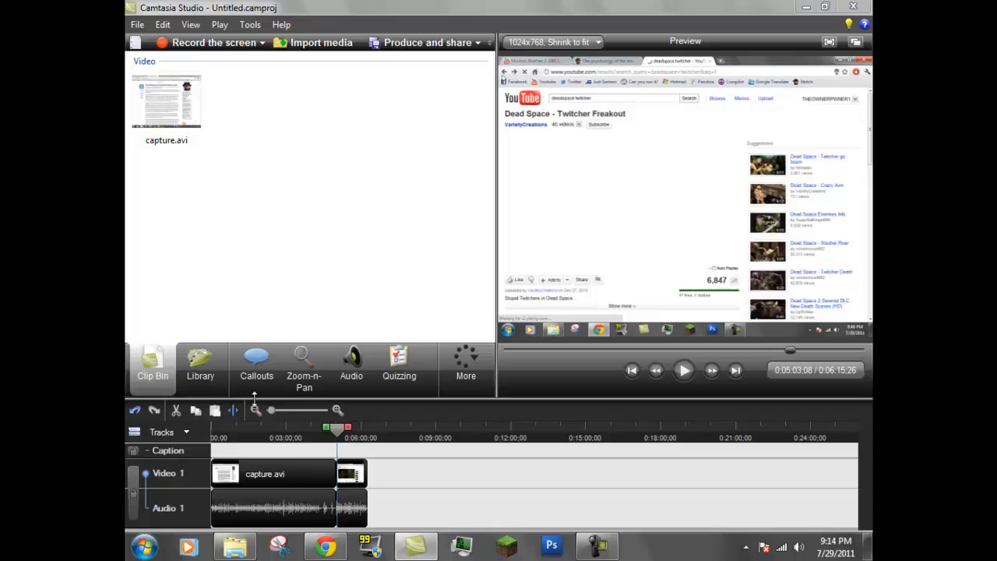
{"action": "left_click", "coordinate": [296, 504]}
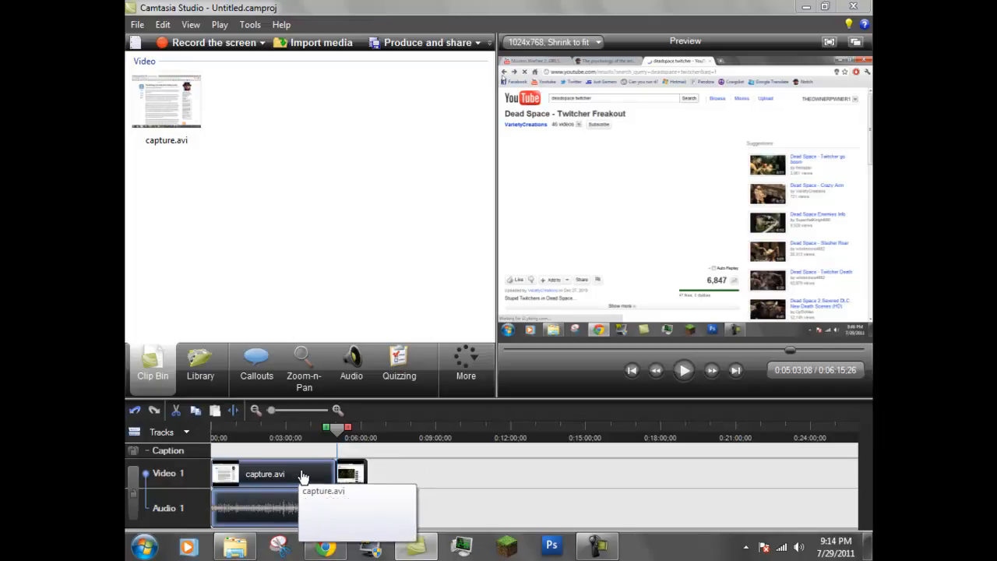
{"action": "left_click_drag", "start_coordinate": [329, 441], "coordinate": [234, 434]}
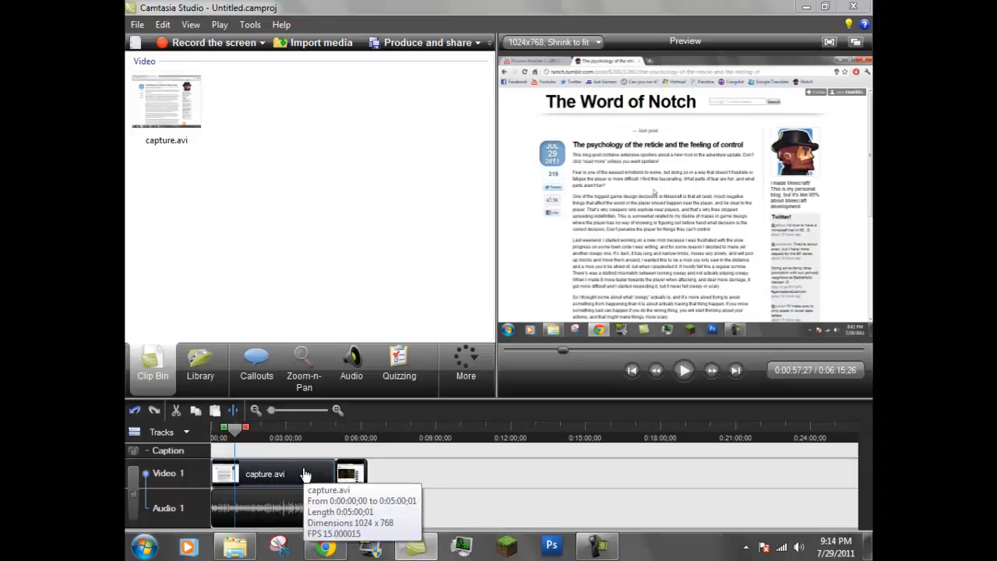
{"action": "left_click", "coordinate": [304, 505]}
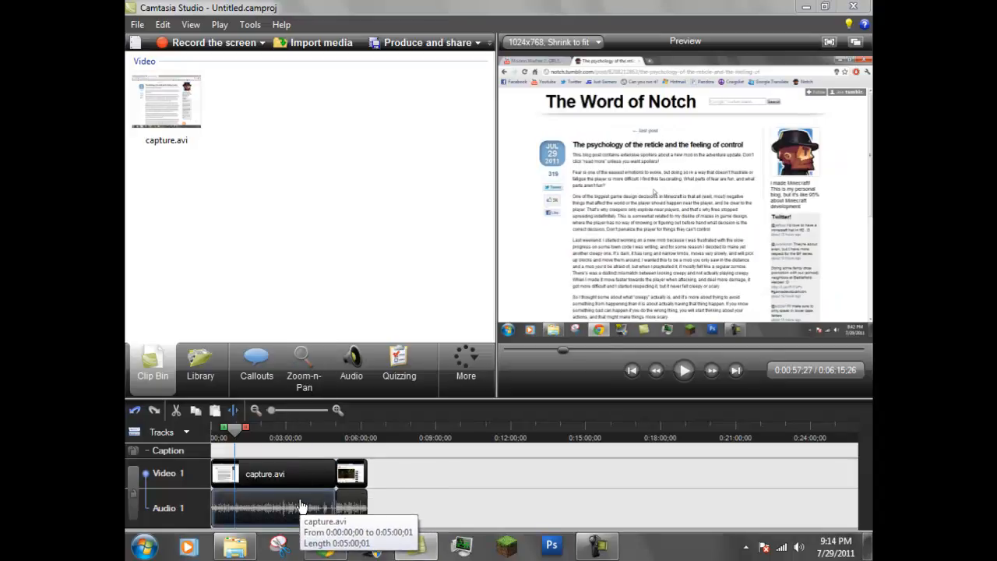
{"action": "left_click", "coordinate": [163, 26]}
{"action": "left_click", "coordinate": [262, 345]}
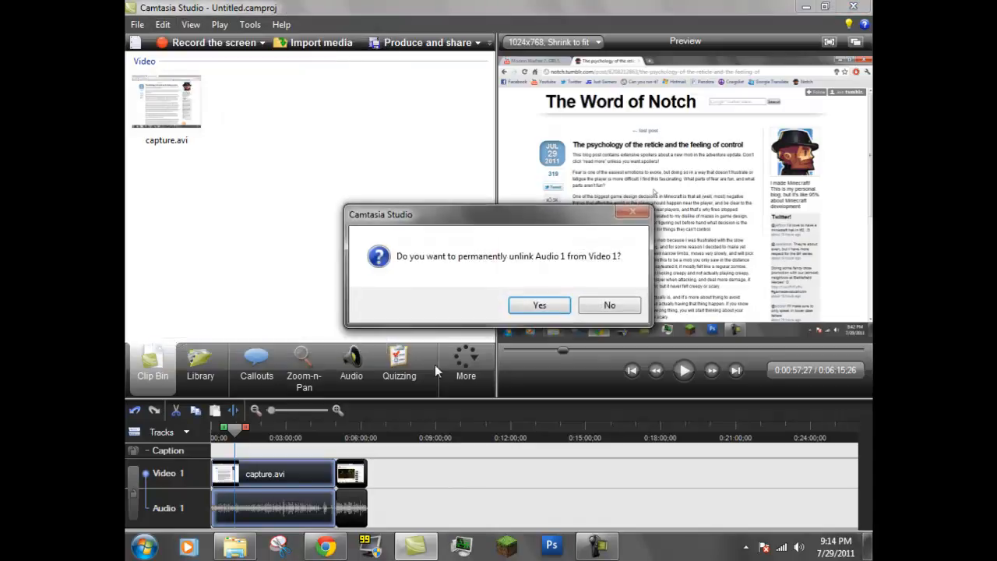
{"action": "left_click", "coordinate": [540, 305]}
Step: Move the unlinked audio and video clips independently along their tracks and apply a clip context command
{"action": "left_click_drag", "start_coordinate": [310, 510], "coordinate": [234, 521]}
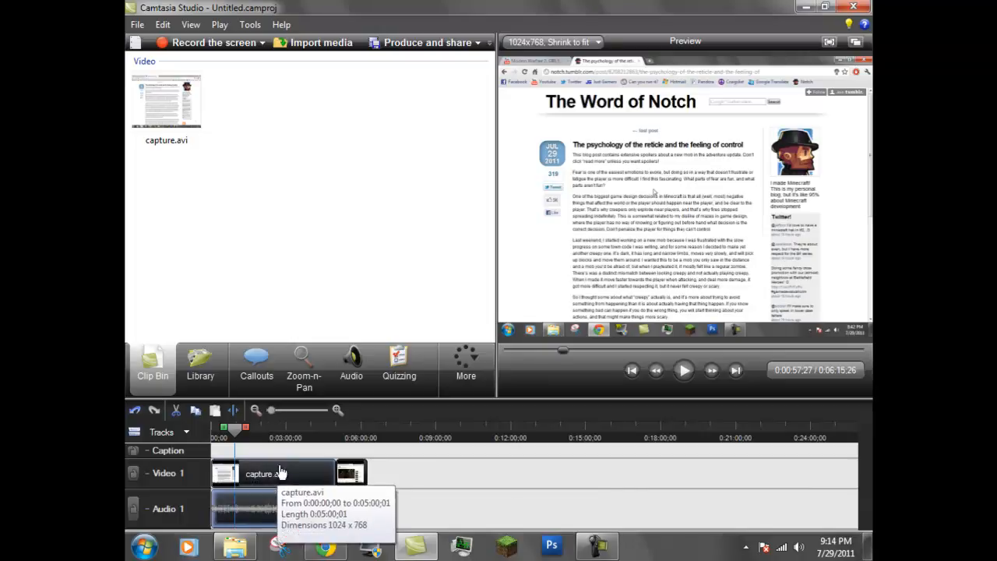
{"action": "left_click_drag", "start_coordinate": [321, 473], "coordinate": [207, 471]}
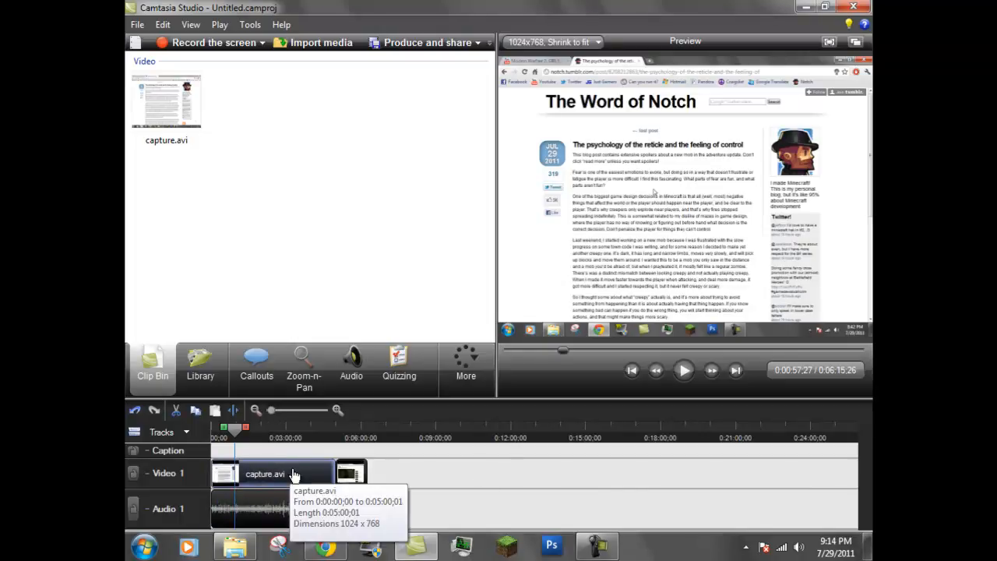
{"action": "left_click_drag", "start_coordinate": [322, 512], "coordinate": [254, 517]}
{"action": "right_click", "coordinate": [295, 499]}
{"action": "left_click", "coordinate": [426, 515]}
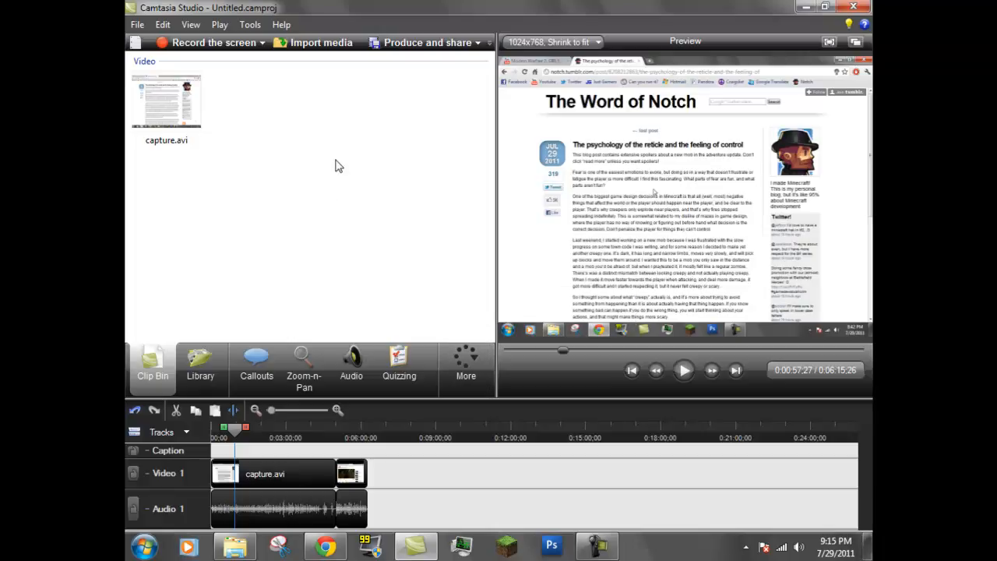
{"action": "left_click", "coordinate": [250, 24]}
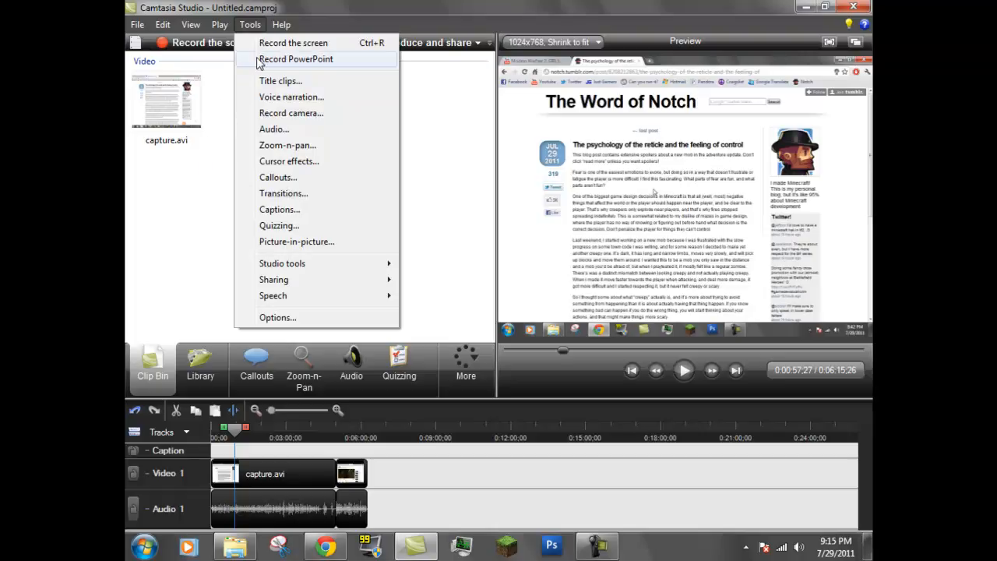
{"action": "left_click", "coordinate": [182, 202]}
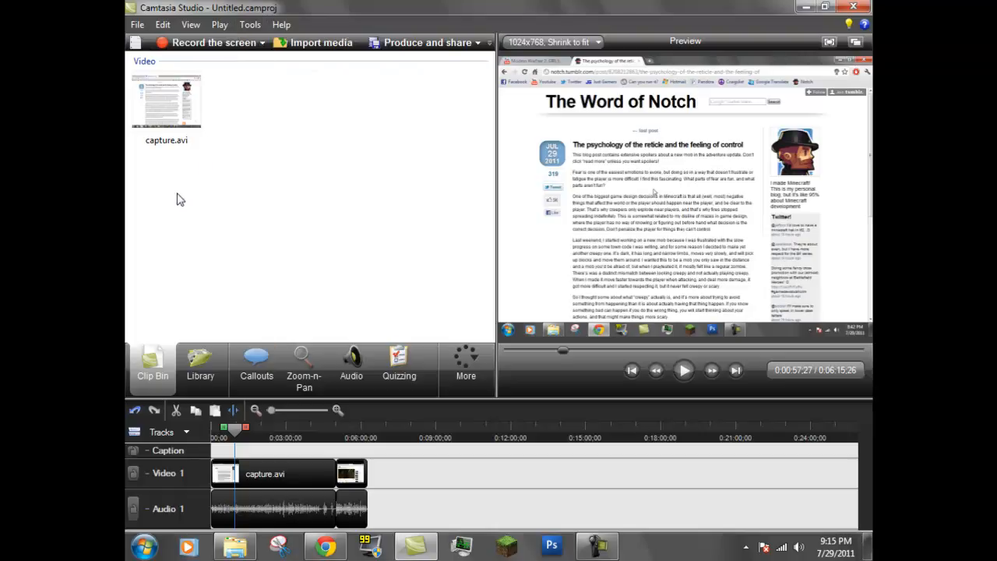
Step: Add Save and Open buttons to the main toolbar through its customization list
{"action": "left_click", "coordinate": [489, 43]}
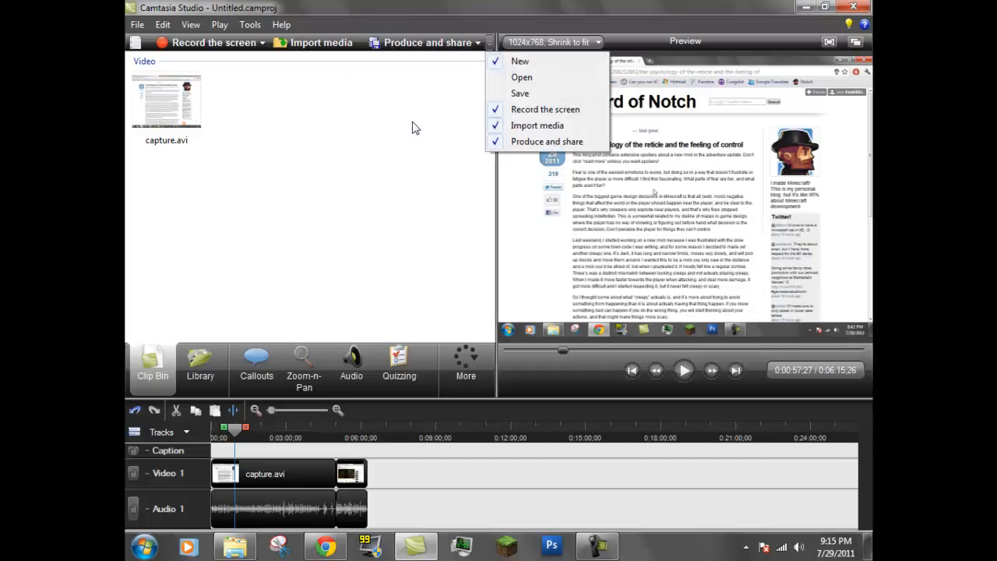
{"action": "left_click", "coordinate": [519, 93]}
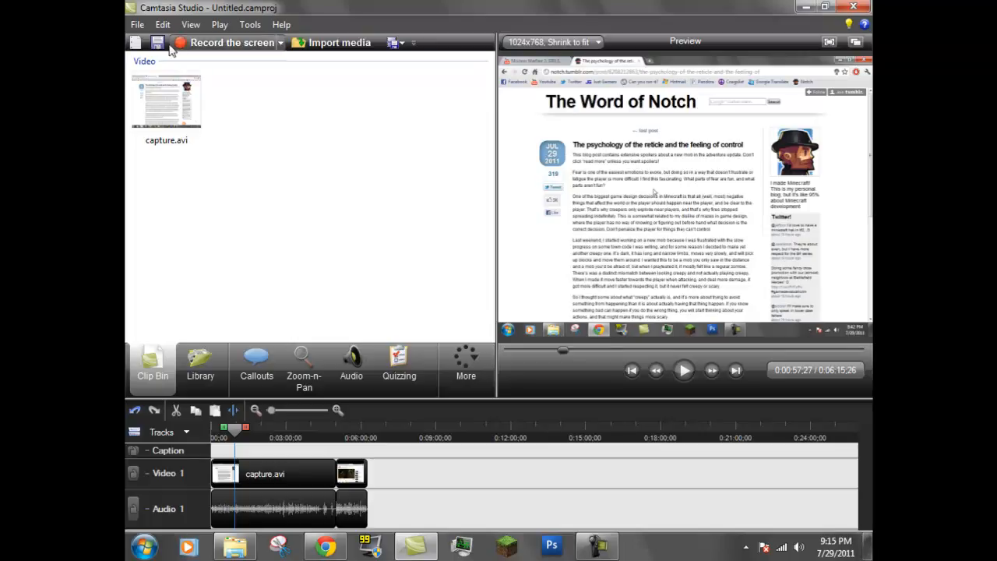
{"action": "left_click", "coordinate": [414, 43]}
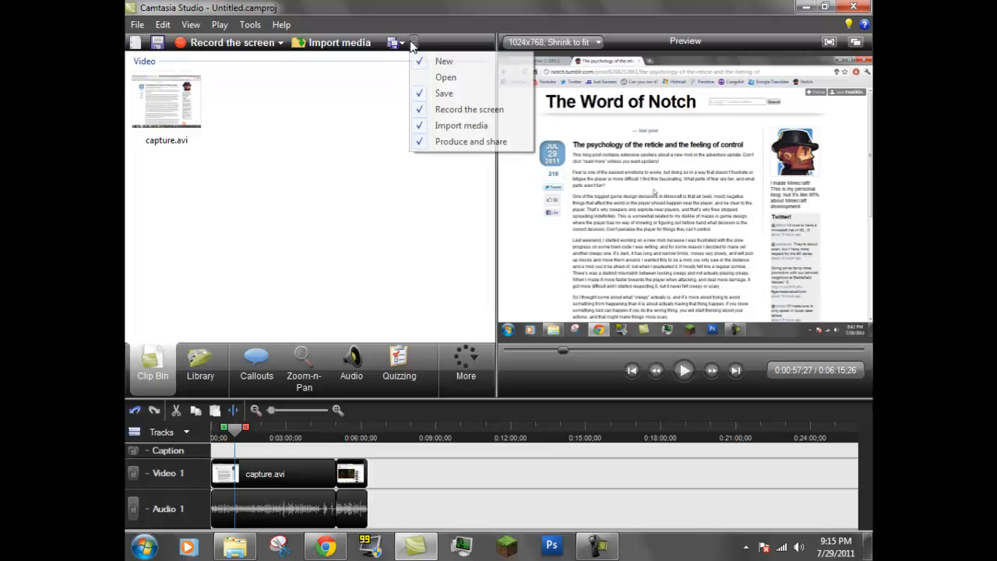
{"action": "left_click", "coordinate": [447, 77]}
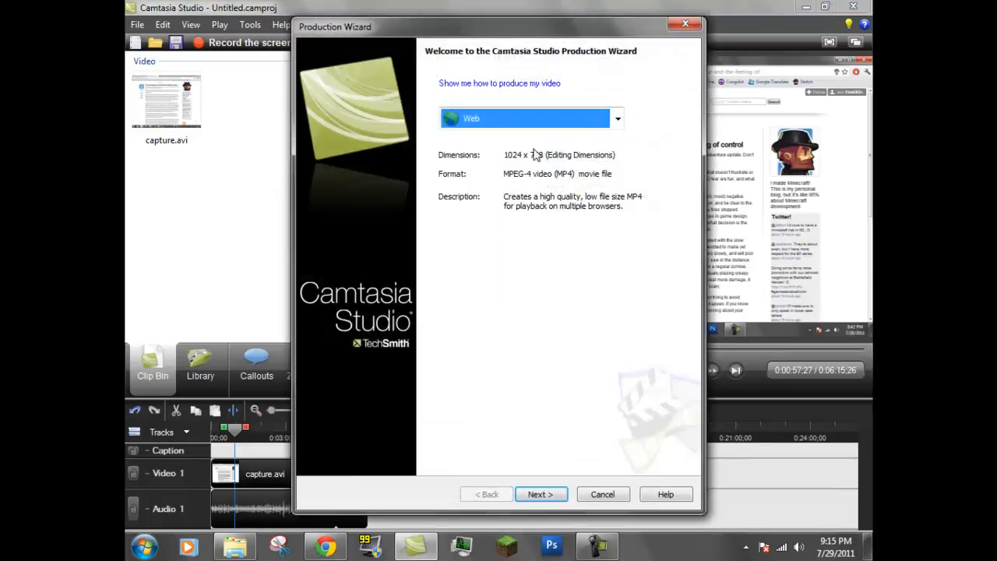
Step: In the Production Wizard, choose Custom production settings and continue with MP4/FLV/SWF Flash output
{"action": "left_click", "coordinate": [614, 117]}
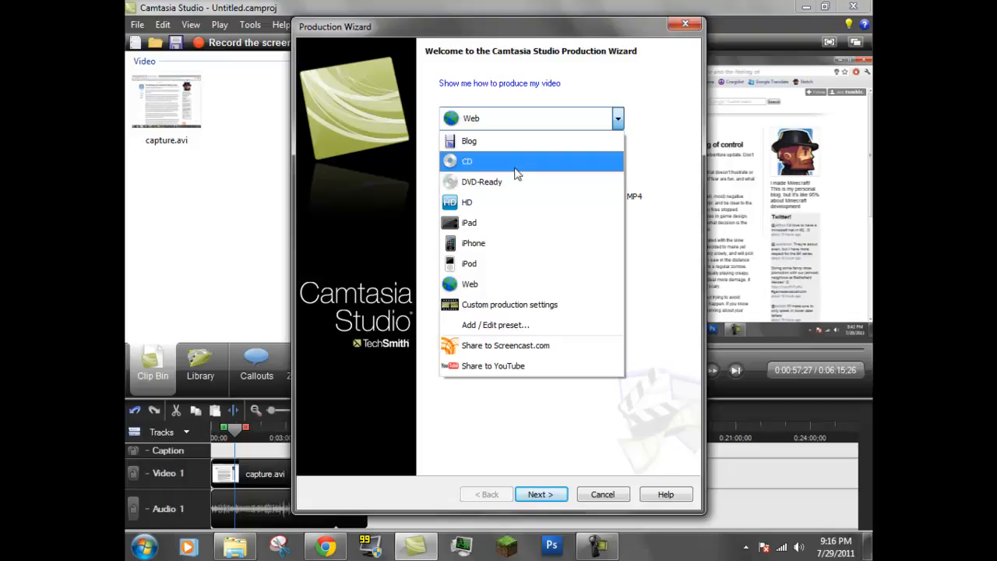
{"action": "left_click", "coordinate": [492, 304]}
{"action": "left_click", "coordinate": [537, 494]}
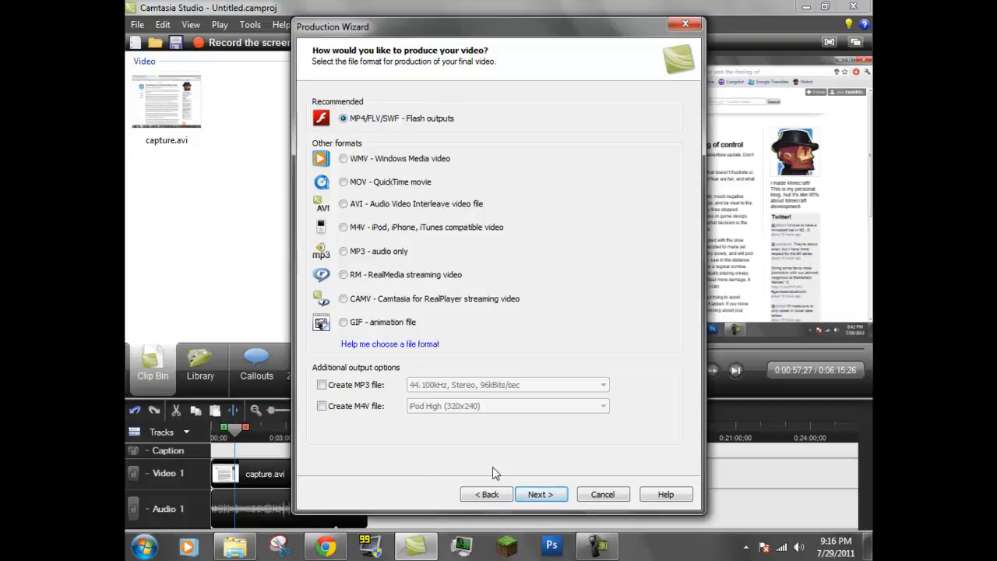
{"action": "left_click", "coordinate": [536, 499]}
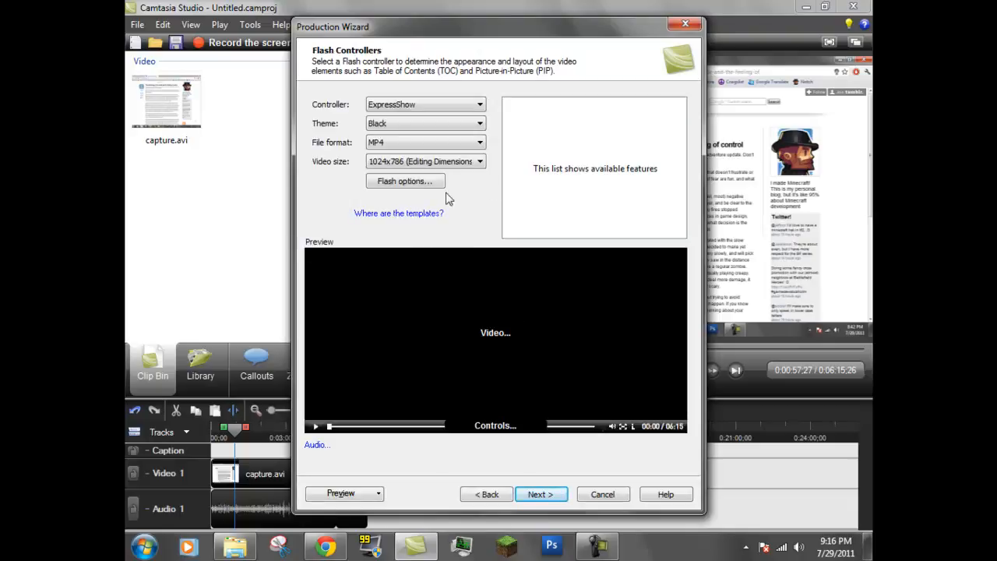
Step: Set the Flash controller theme to Black and continue to the Video Options page
{"action": "left_click", "coordinate": [434, 125]}
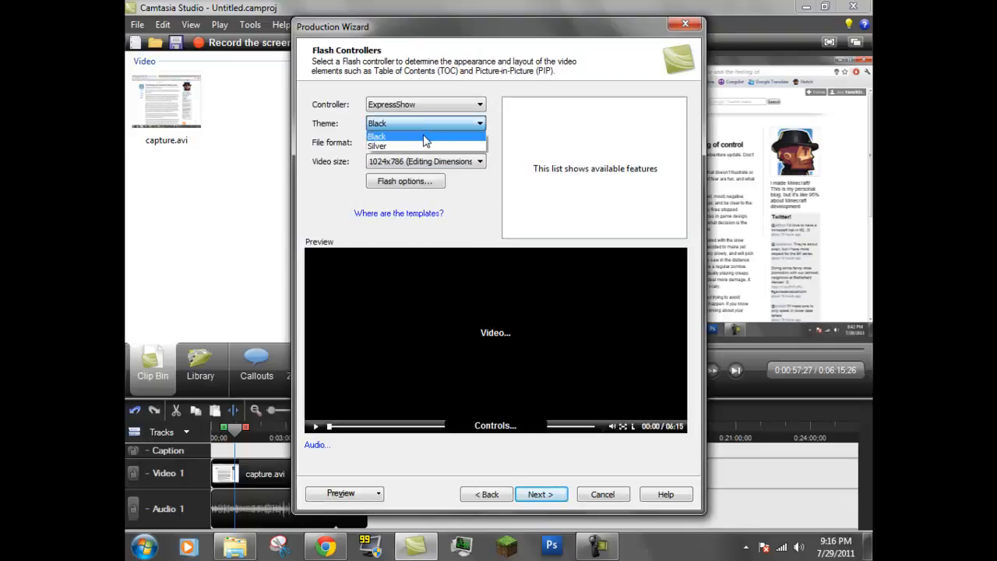
{"action": "left_click", "coordinate": [427, 138]}
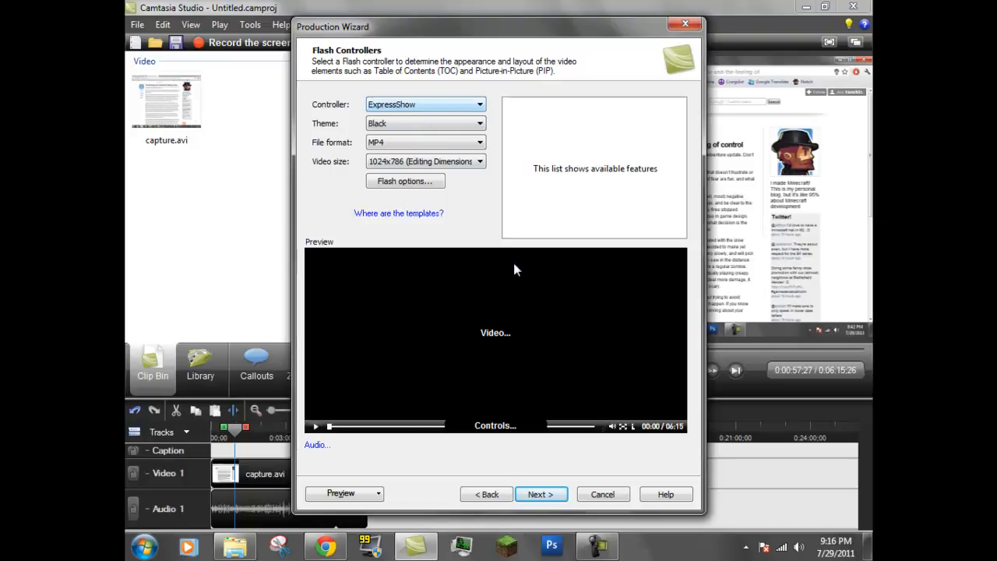
{"action": "left_click", "coordinate": [541, 494]}
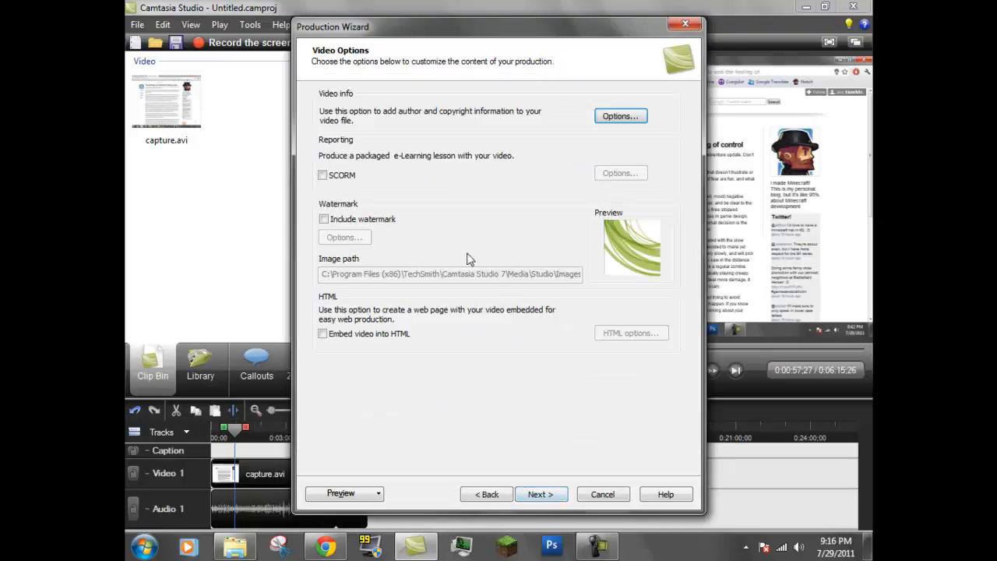
Step: Enable Include watermark, then close the Production Wizard
{"action": "left_click", "coordinate": [324, 219]}
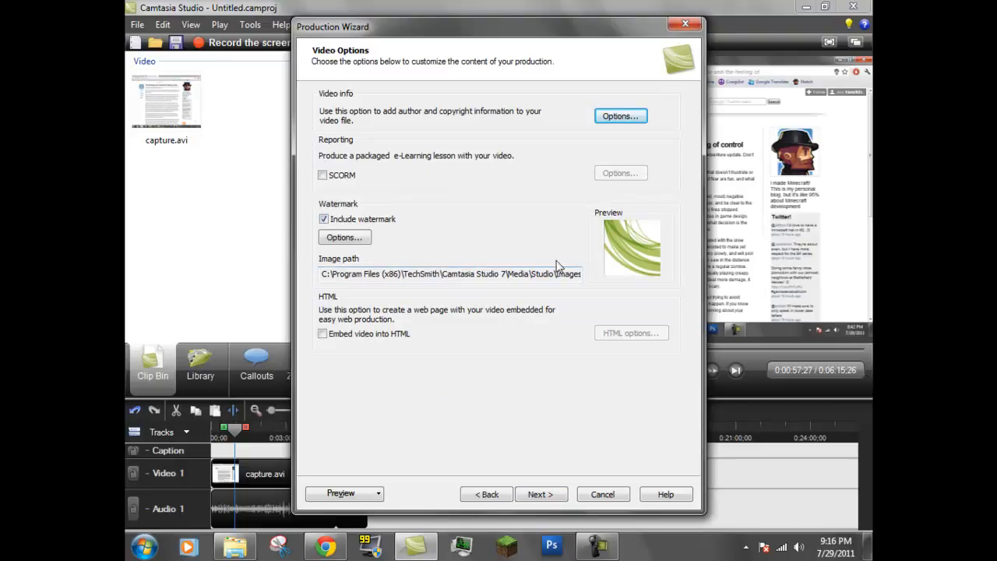
{"action": "left_click", "coordinate": [685, 24]}
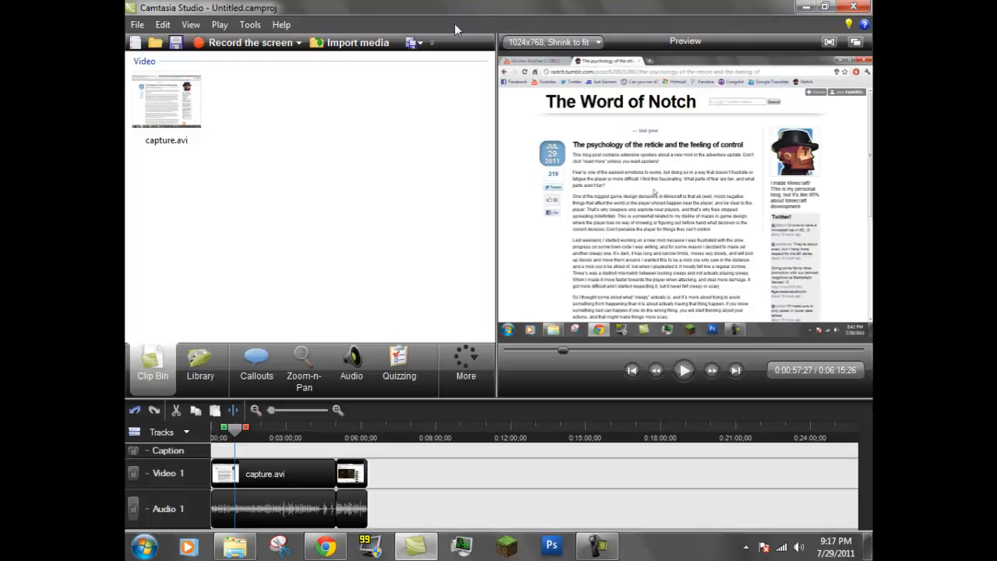
Step: Browse the File menu, then open the Library panel of media folders
{"action": "left_click", "coordinate": [137, 25]}
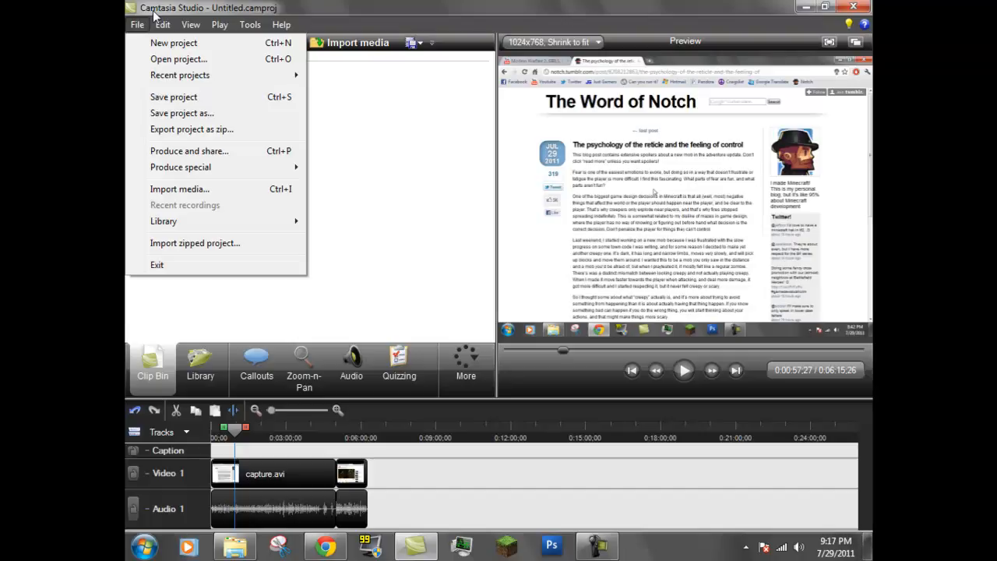
{"action": "left_click", "coordinate": [357, 231]}
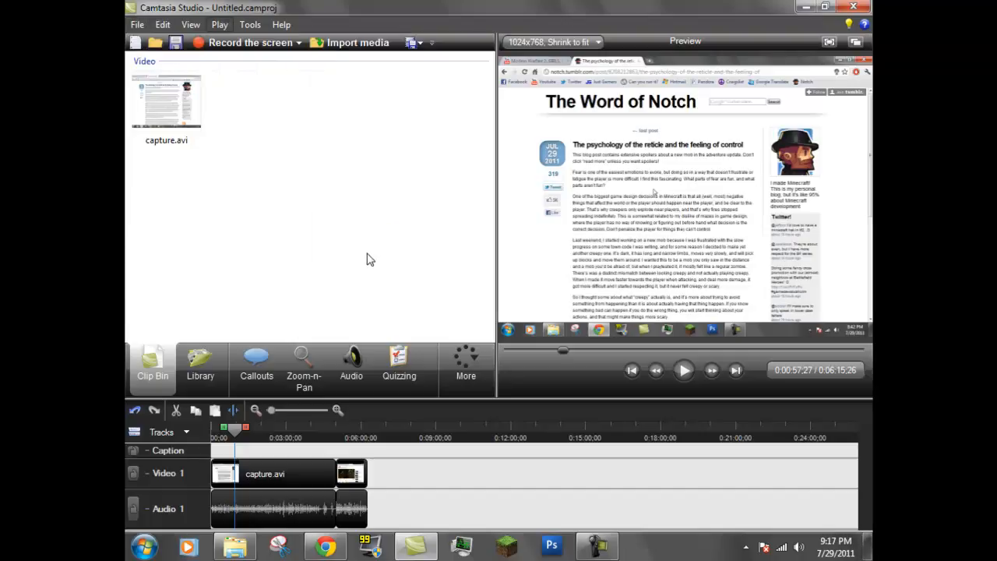
{"action": "left_click", "coordinate": [458, 357]}
{"action": "left_click", "coordinate": [201, 366]}
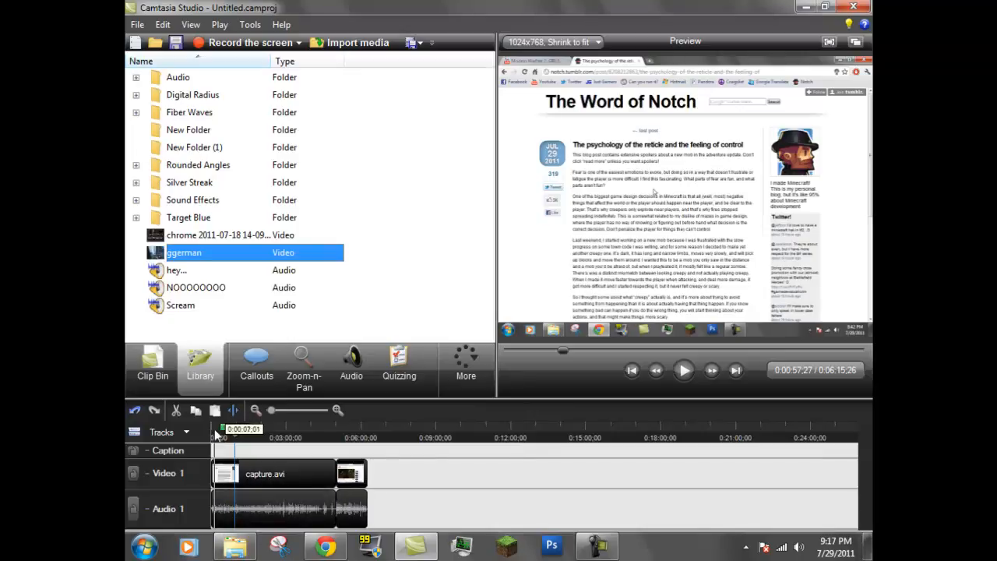
{"action": "left_click_drag", "start_coordinate": [234, 433], "coordinate": [197, 419]}
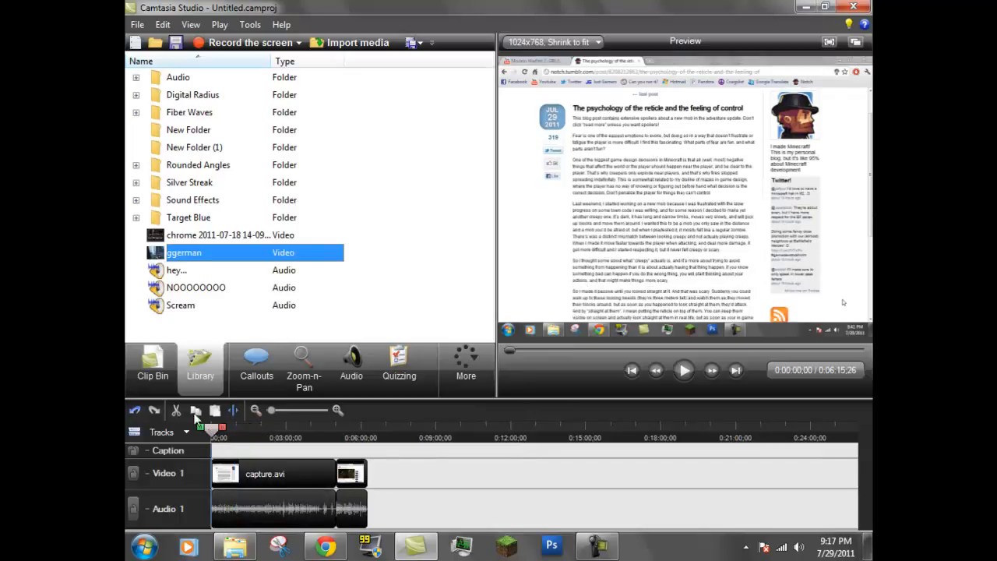
Step: Start a new, empty project without saving the current one
{"action": "left_click", "coordinate": [134, 44]}
{"action": "left_click", "coordinate": [508, 305]}
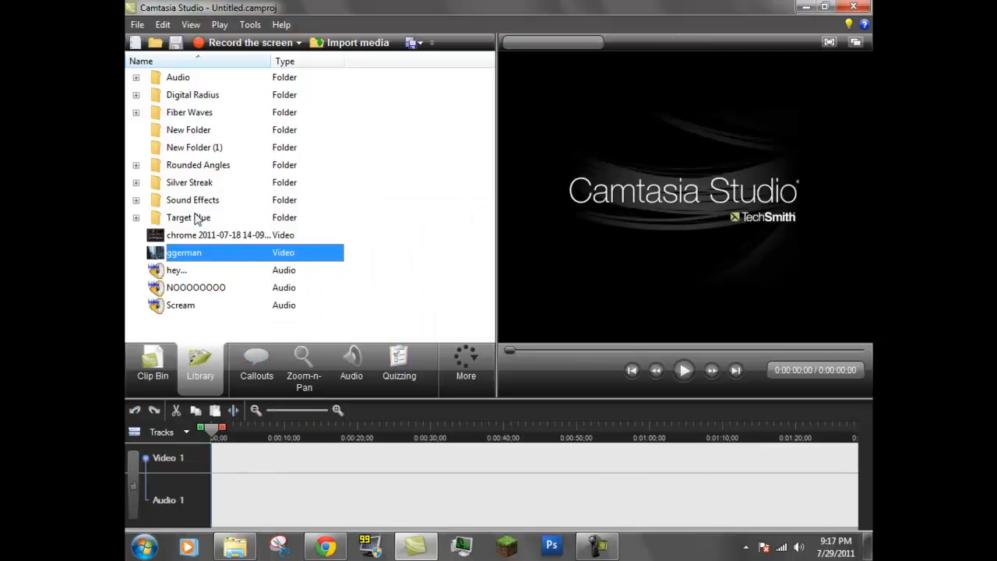
Step: Add the Digital Radius animation video from the Library's Digital Radius folder to the timeline
{"action": "left_click", "coordinate": [136, 96]}
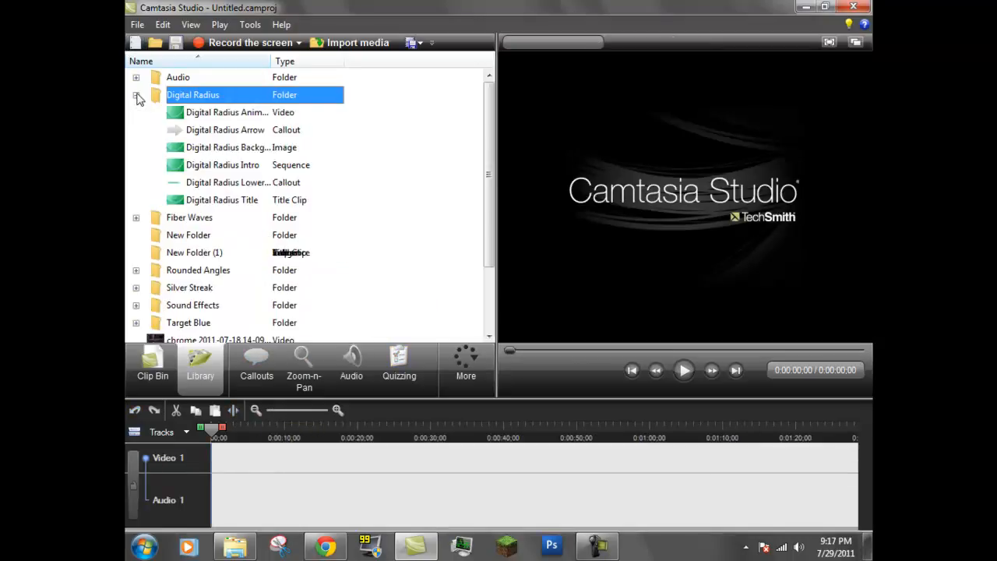
{"action": "left_click", "coordinate": [270, 111]}
{"action": "left_click_drag", "start_coordinate": [268, 112], "coordinate": [265, 456]}
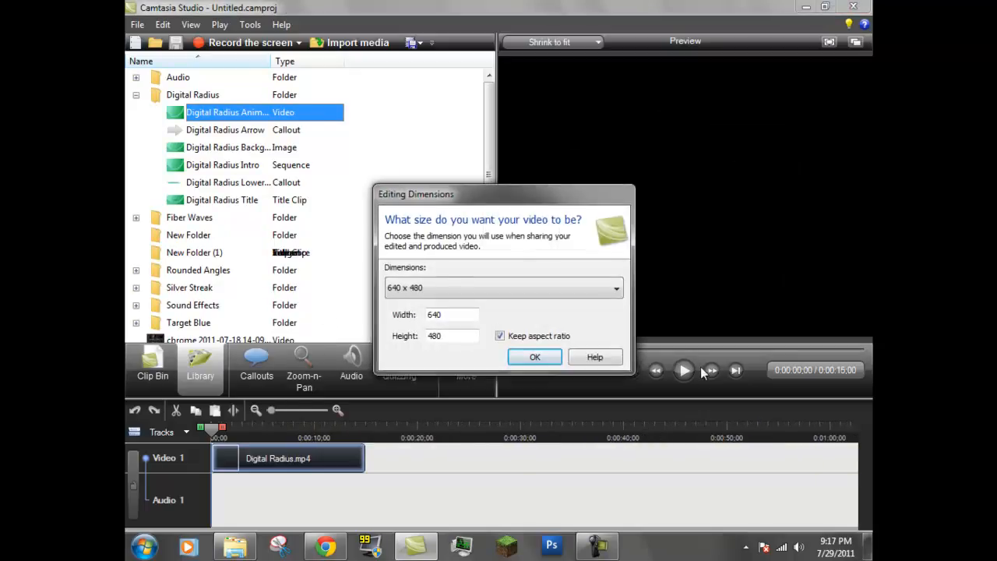
Step: Set the editing dimensions to 1024 x 768, confirm, and view the preview full screen
{"action": "left_click", "coordinate": [510, 290]}
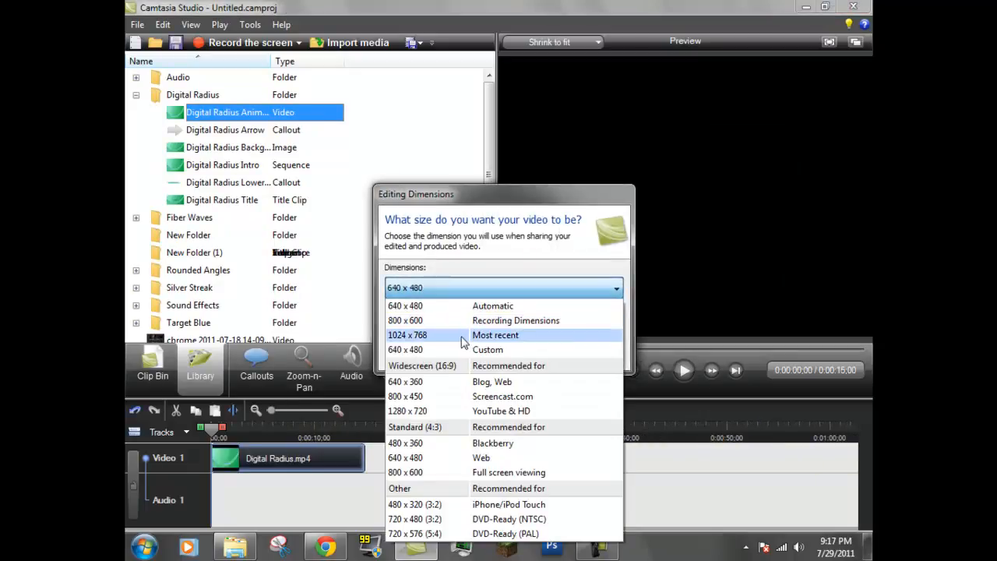
{"action": "left_click", "coordinate": [461, 337]}
{"action": "left_click", "coordinate": [534, 358]}
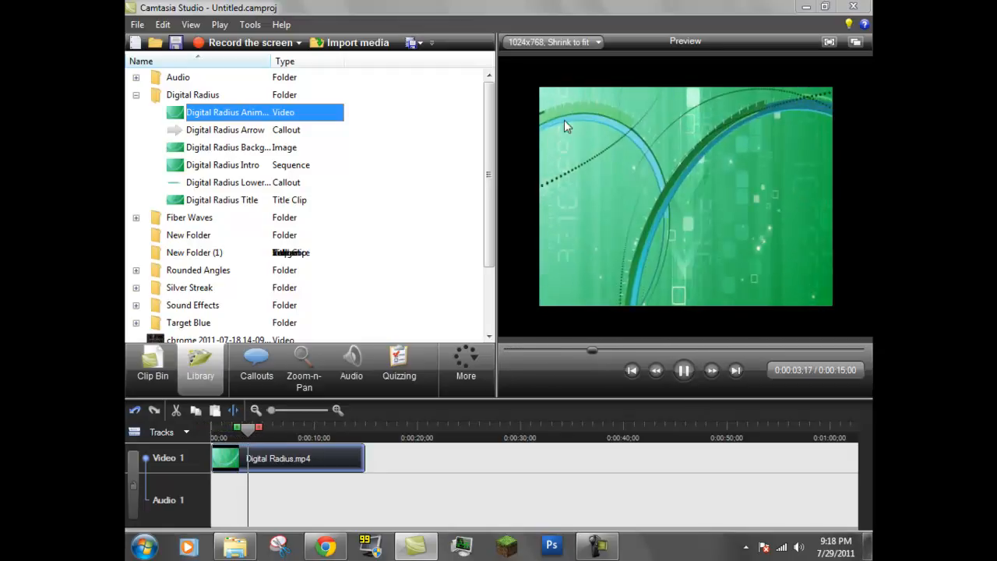
{"action": "left_click", "coordinate": [829, 41]}
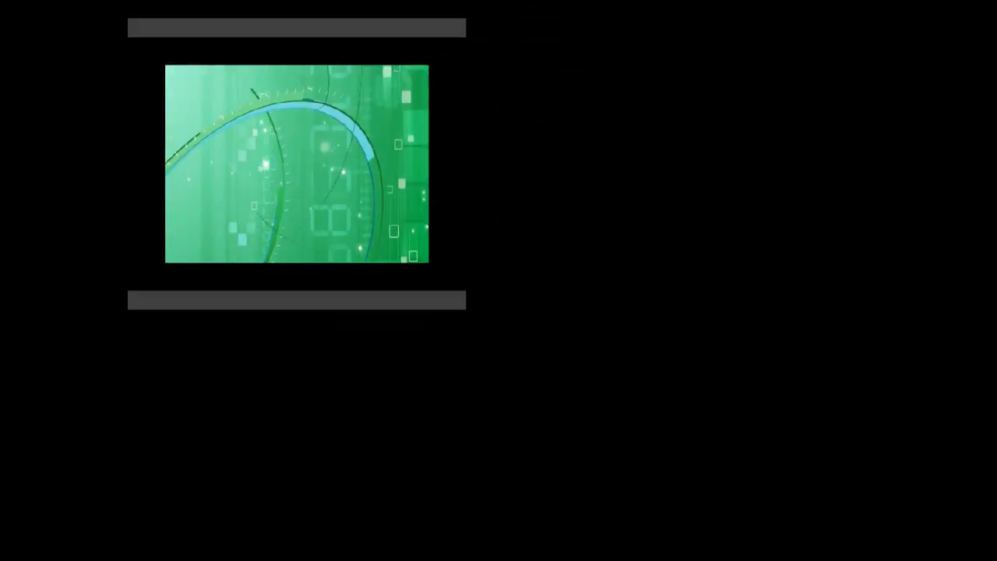
Step: Leave full-screen preview, pause playback, and remove the Digital Radius clip from the timeline
{"action": "key", "text": "Escape"}
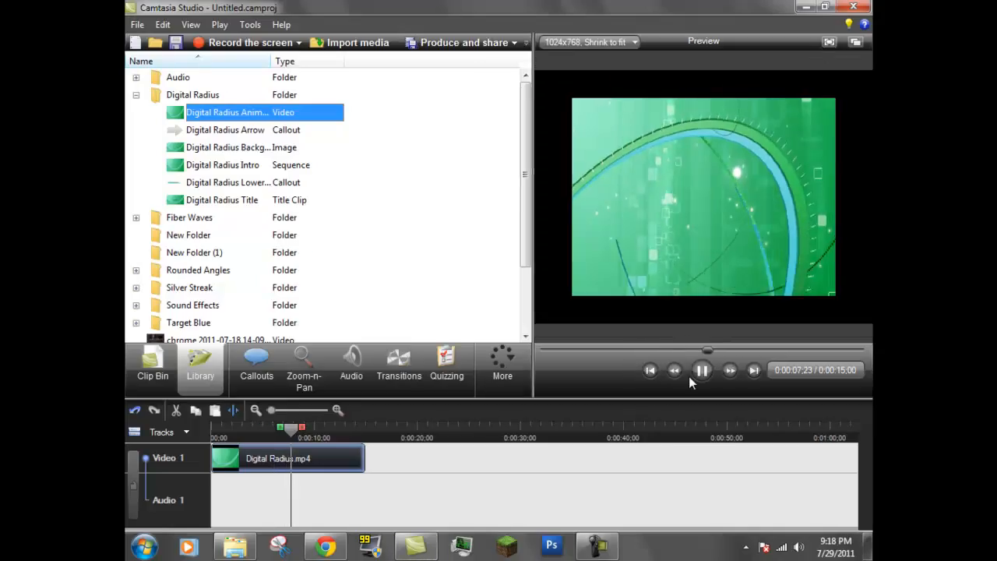
{"action": "left_click", "coordinate": [700, 371]}
{"action": "right_click", "coordinate": [288, 460]}
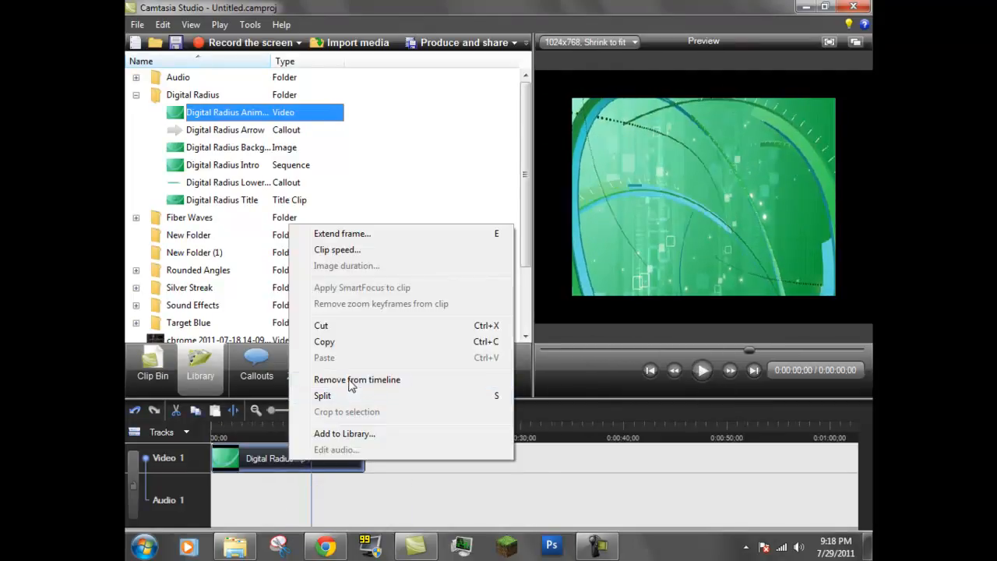
{"action": "left_click", "coordinate": [343, 380]}
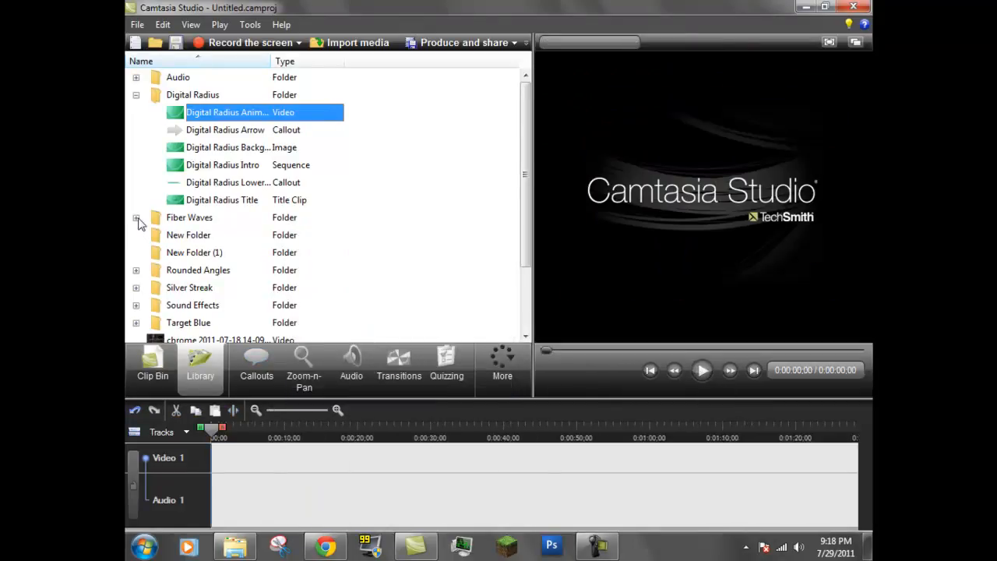
Step: Add the Fiber Waves Animation video from the Library's Fiber Waves folder to the timeline
{"action": "left_click", "coordinate": [137, 218]}
{"action": "left_click", "coordinate": [232, 235]}
{"action": "left_click", "coordinate": [308, 288]}
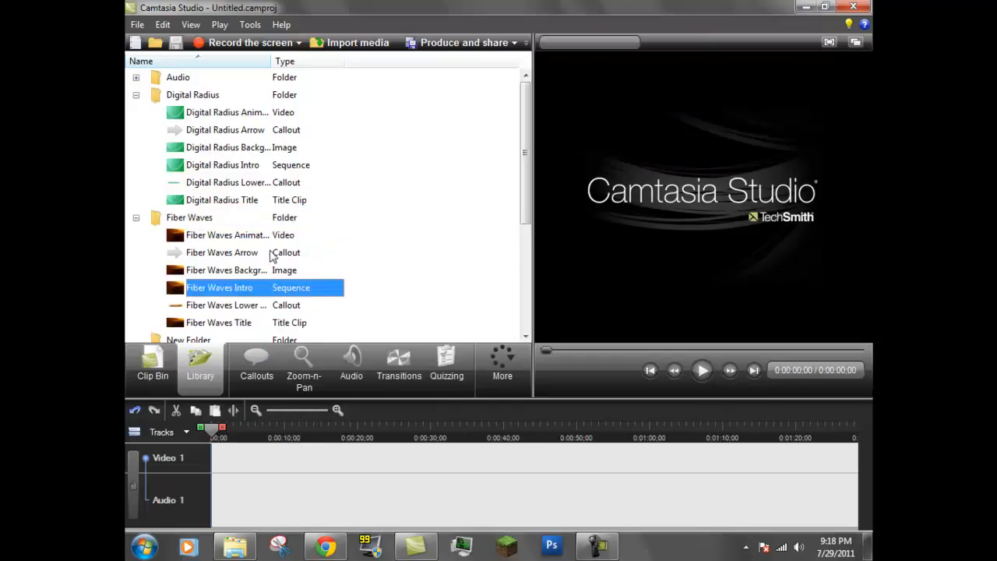
{"action": "left_click", "coordinate": [207, 235]}
{"action": "right_click", "coordinate": [258, 236]}
{"action": "left_click", "coordinate": [211, 253]}
{"action": "left_click", "coordinate": [217, 240]}
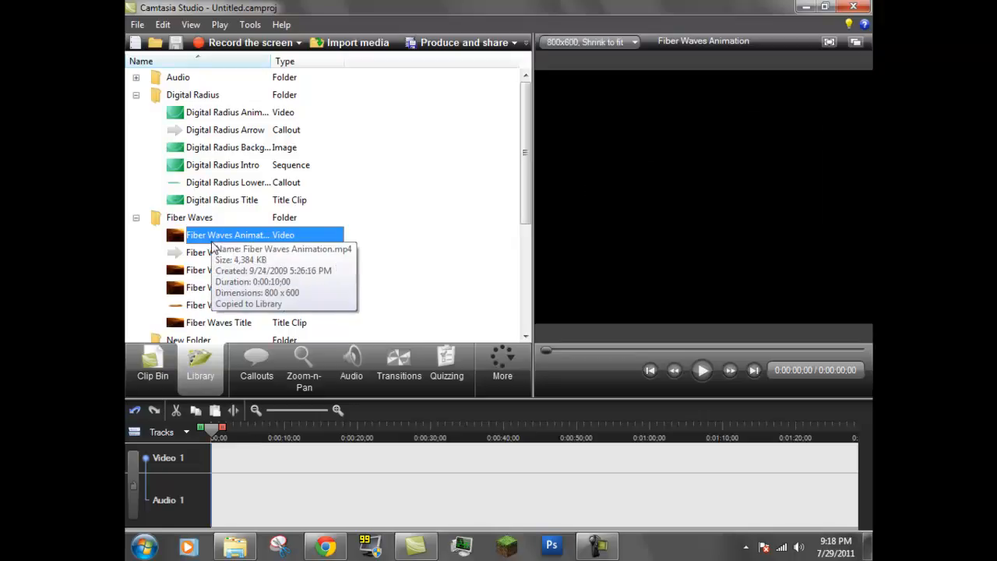
{"action": "left_click_drag", "start_coordinate": [205, 240], "coordinate": [257, 459]}
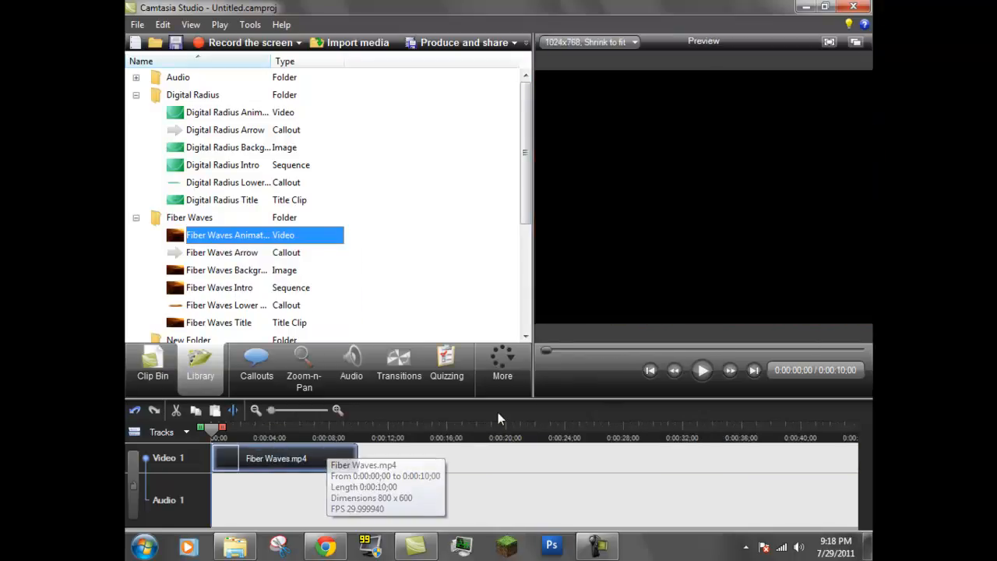
Step: Play the Fiber Waves clip in the preview, pause it, and return the playhead to the start
{"action": "left_click", "coordinate": [708, 371]}
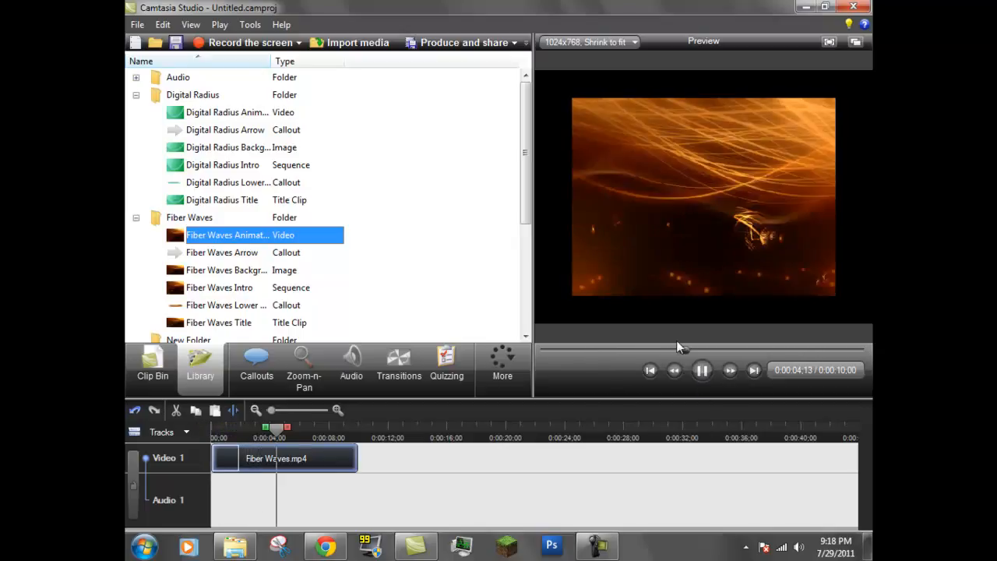
{"action": "left_click", "coordinate": [702, 371]}
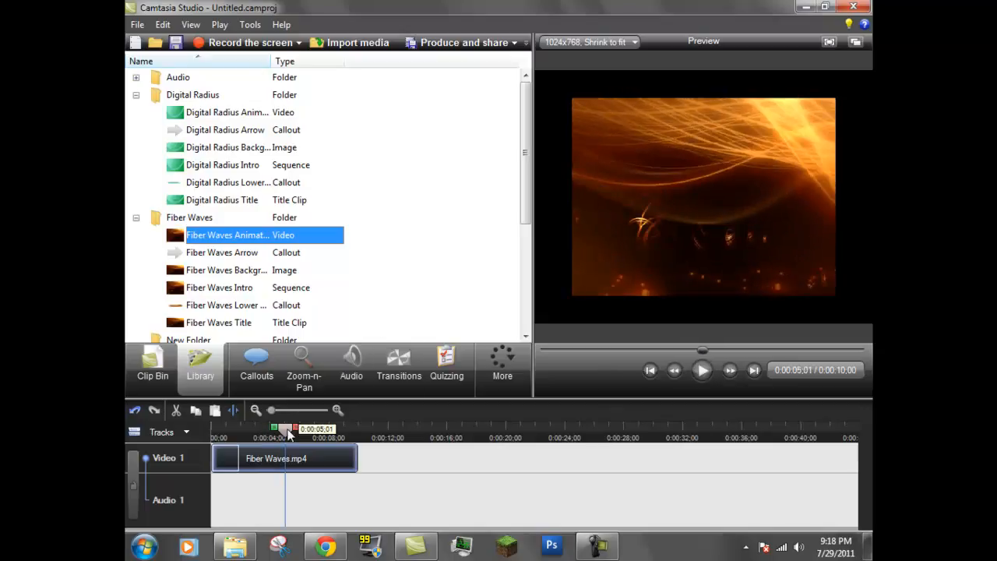
{"action": "left_click_drag", "start_coordinate": [290, 434], "coordinate": [218, 441]}
{"action": "left_click", "coordinate": [490, 369]}
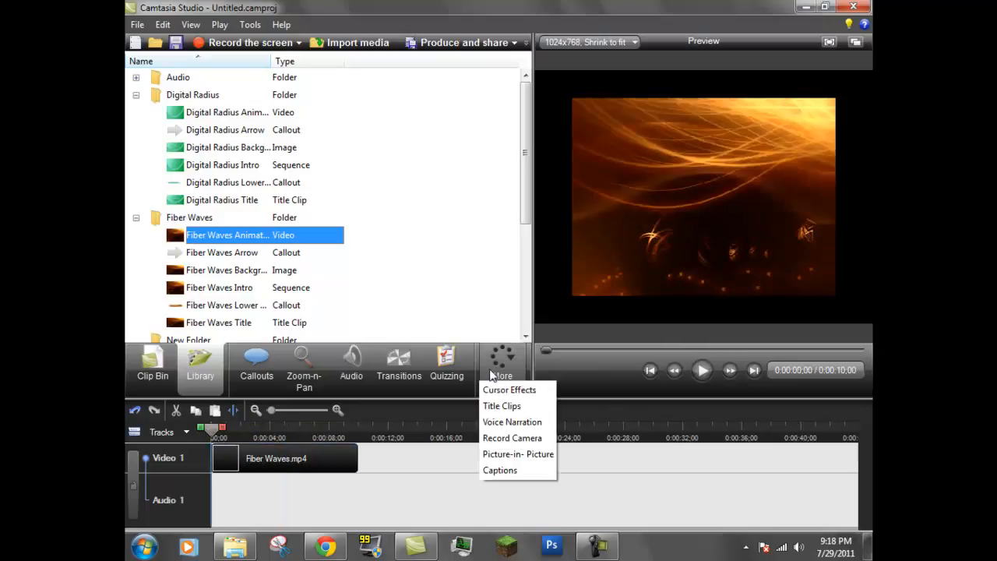
Step: Add a Text Callout over the video and widen its box across the preview
{"action": "left_click", "coordinate": [257, 360]}
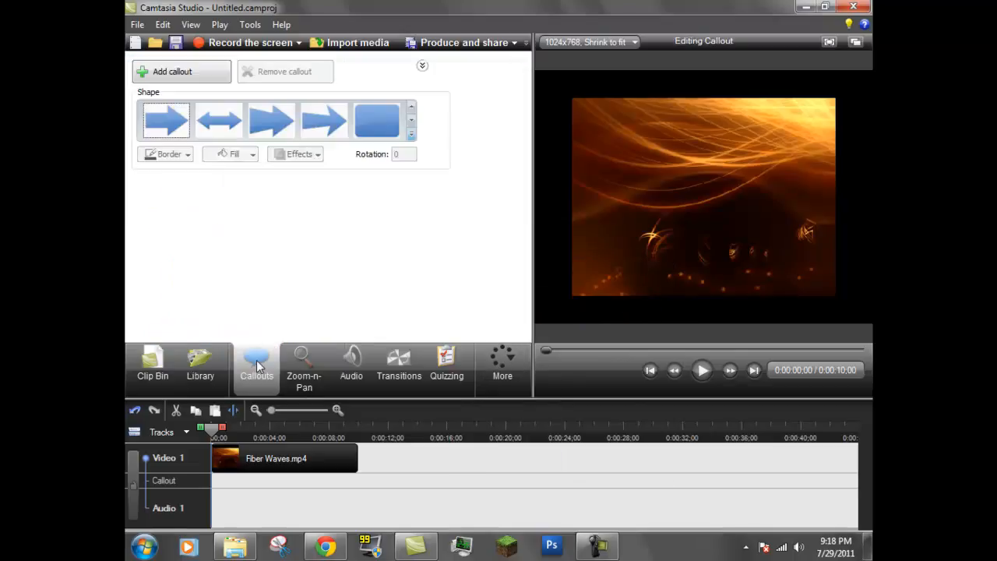
{"action": "left_click", "coordinate": [411, 134]}
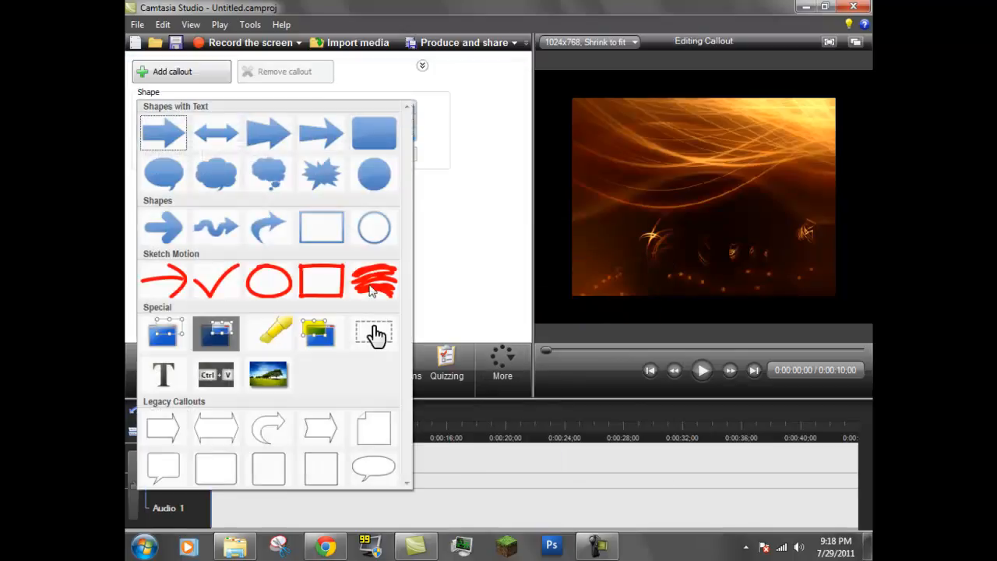
{"action": "left_click", "coordinate": [166, 382]}
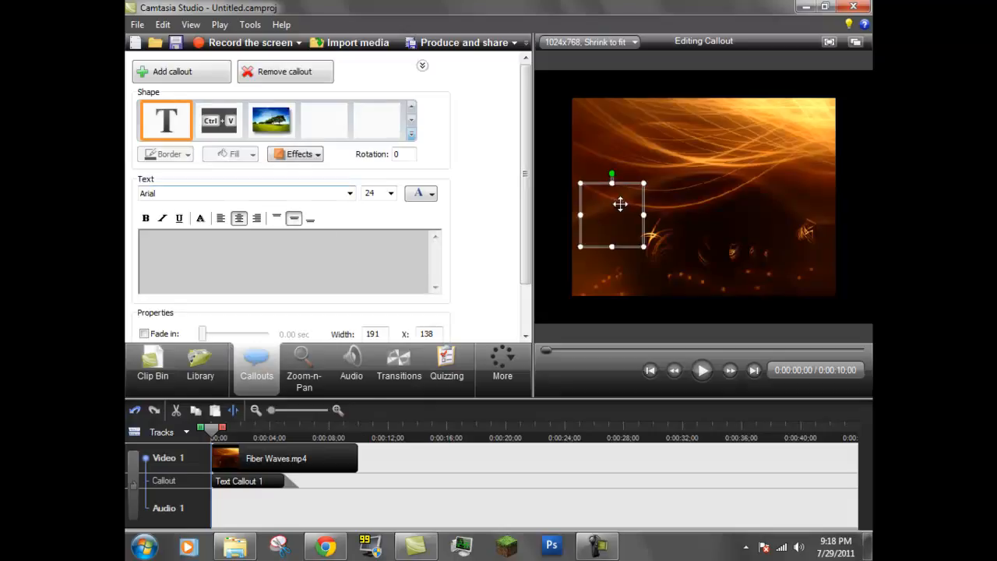
{"action": "left_click_drag", "start_coordinate": [644, 213], "coordinate": [795, 213]}
{"action": "mouse_move", "coordinate": [701, 229]}
{"action": "left_mouse_down"}
{"action": "mouse_move", "coordinate": [710, 243]}
{"action": "mouse_move", "coordinate": [708, 233]}
{"action": "left_mouse_up"}
Step: Enter the creator's channel name as the text callout's text
{"action": "left_click", "coordinate": [432, 196]}
{"action": "left_click", "coordinate": [414, 230]}
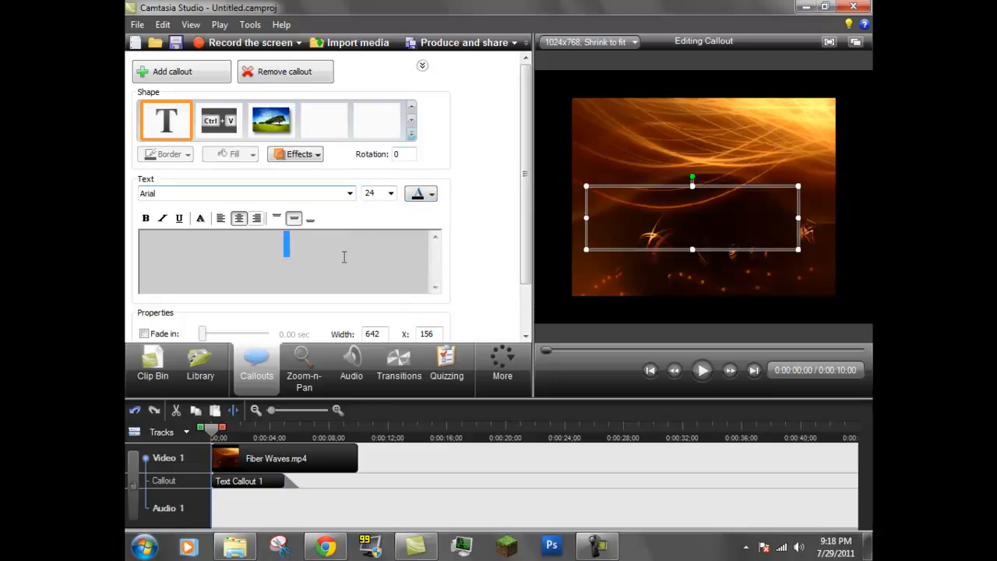
{"action": "type", "text": "MrJake"}
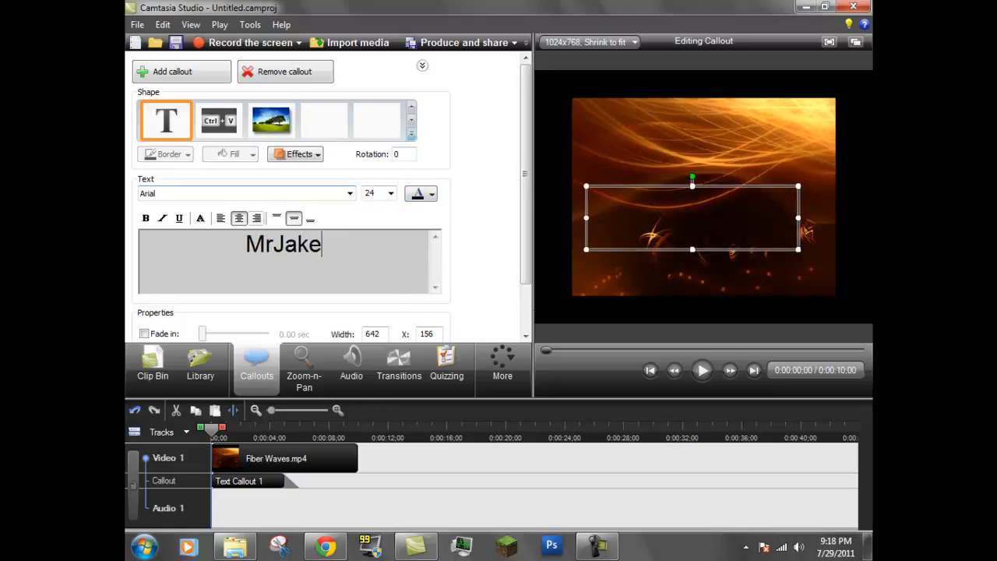
{"action": "type", "text": "theBrown"}
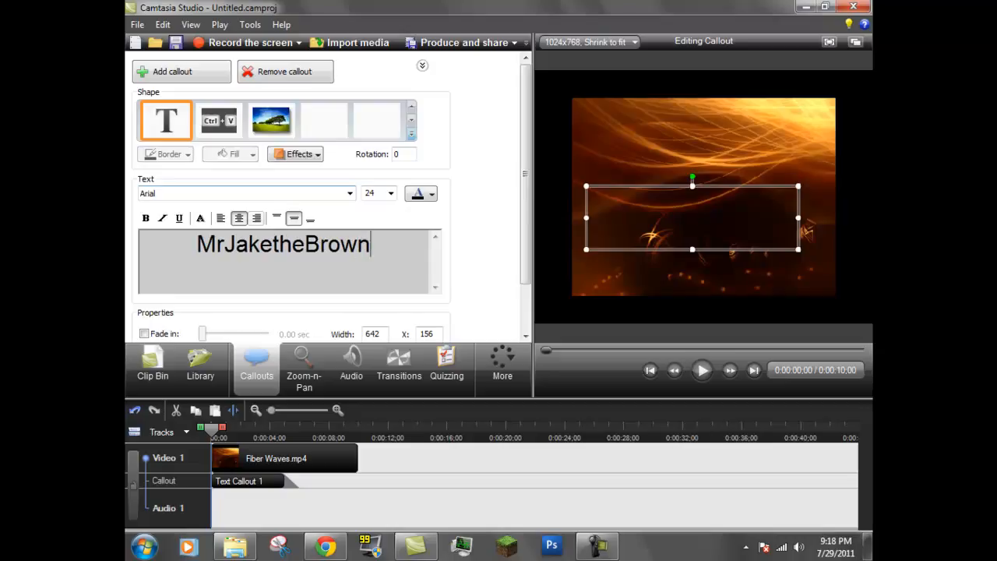
Step: Move the text callout toward the top and make its text white
{"action": "left_click_drag", "start_coordinate": [690, 219], "coordinate": [696, 147]}
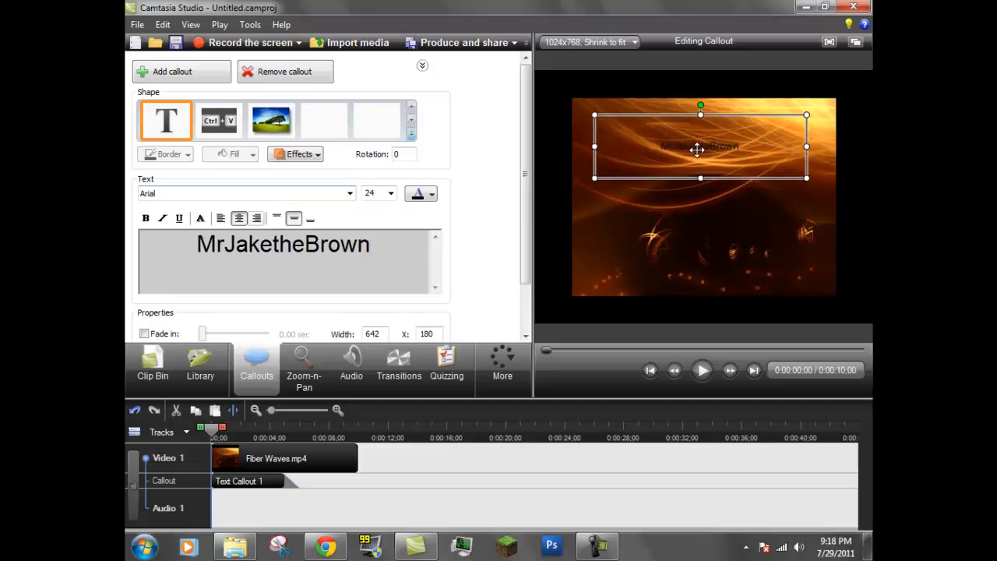
{"action": "left_click_drag", "start_coordinate": [759, 154], "coordinate": [764, 137]}
{"action": "left_click_drag", "start_coordinate": [372, 244], "coordinate": [195, 244]}
{"action": "left_click", "coordinate": [423, 196]}
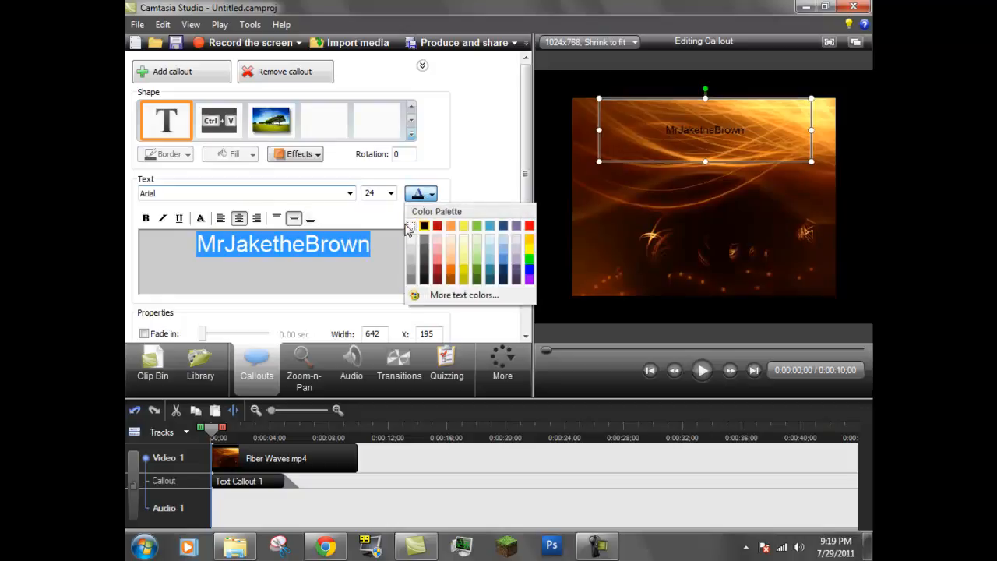
{"action": "left_click", "coordinate": [411, 225]}
Step: Move the text callout lower and set its font size to 72
{"action": "left_click_drag", "start_coordinate": [668, 144], "coordinate": [653, 272]}
{"action": "left_click", "coordinate": [391, 193]}
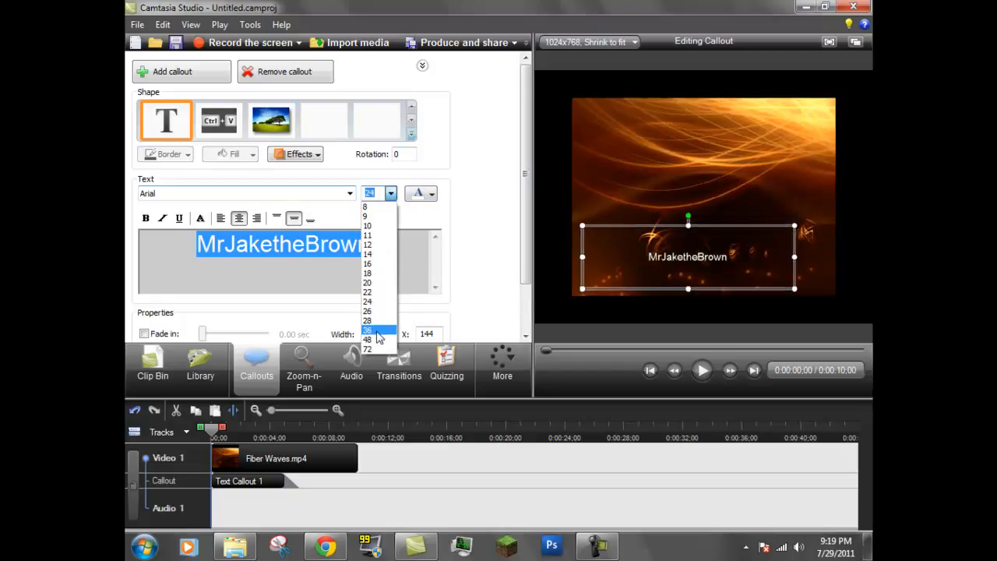
{"action": "left_click", "coordinate": [378, 340]}
{"action": "left_click_drag", "start_coordinate": [706, 277], "coordinate": [727, 277]}
{"action": "left_click", "coordinate": [391, 195]}
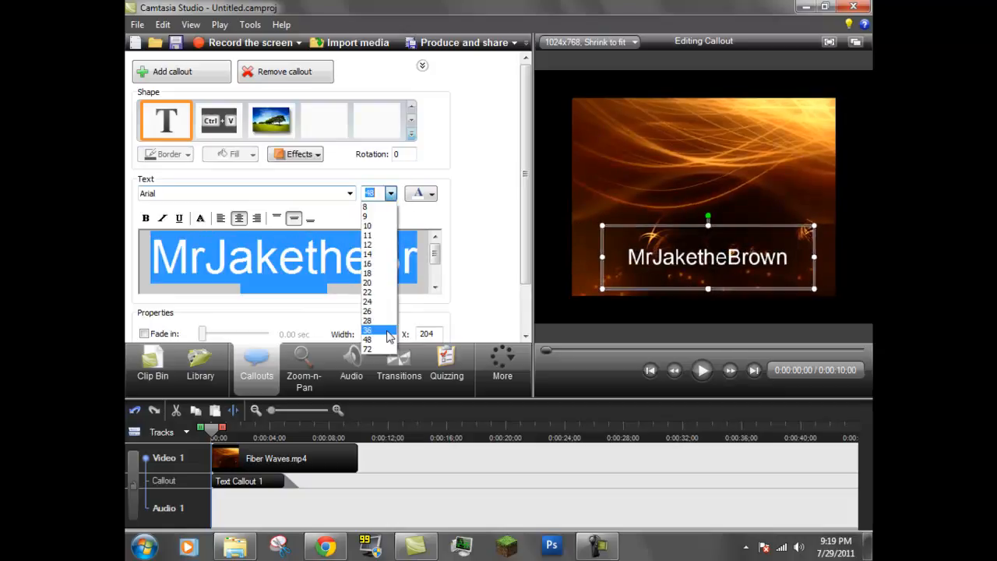
{"action": "left_click", "coordinate": [383, 352]}
Step: Resize the text callout to span the video, center it, and play the preview briefly
{"action": "left_click_drag", "start_coordinate": [735, 271], "coordinate": [714, 271]}
{"action": "left_click_drag", "start_coordinate": [793, 258], "coordinate": [863, 257]}
{"action": "left_click_drag", "start_coordinate": [728, 251], "coordinate": [708, 199]}
{"action": "left_click", "coordinate": [704, 373]}
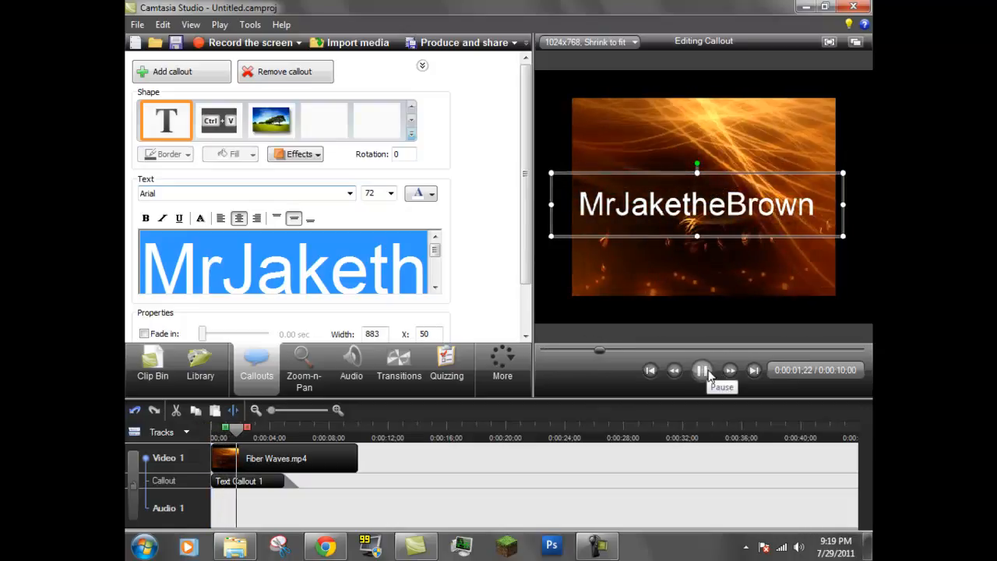
{"action": "left_click", "coordinate": [707, 374]}
{"action": "left_click", "coordinate": [297, 154]}
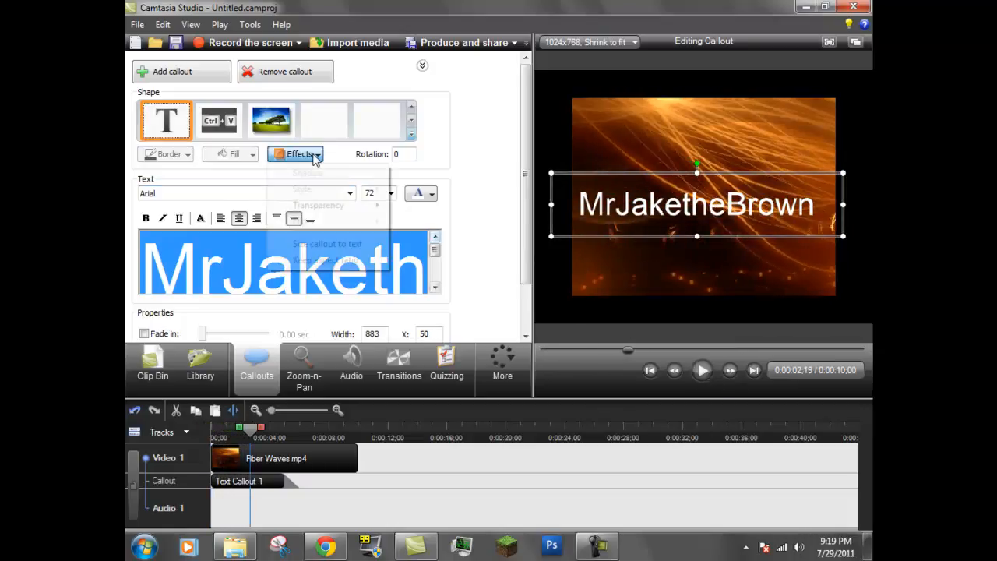
{"action": "mouse_move", "coordinate": [348, 215]}
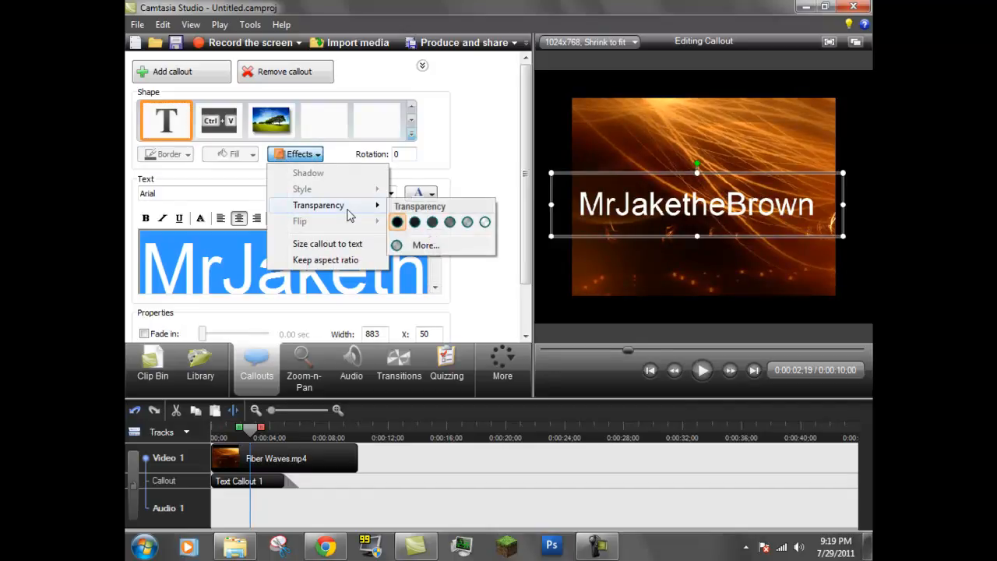
{"action": "left_click", "coordinate": [419, 472]}
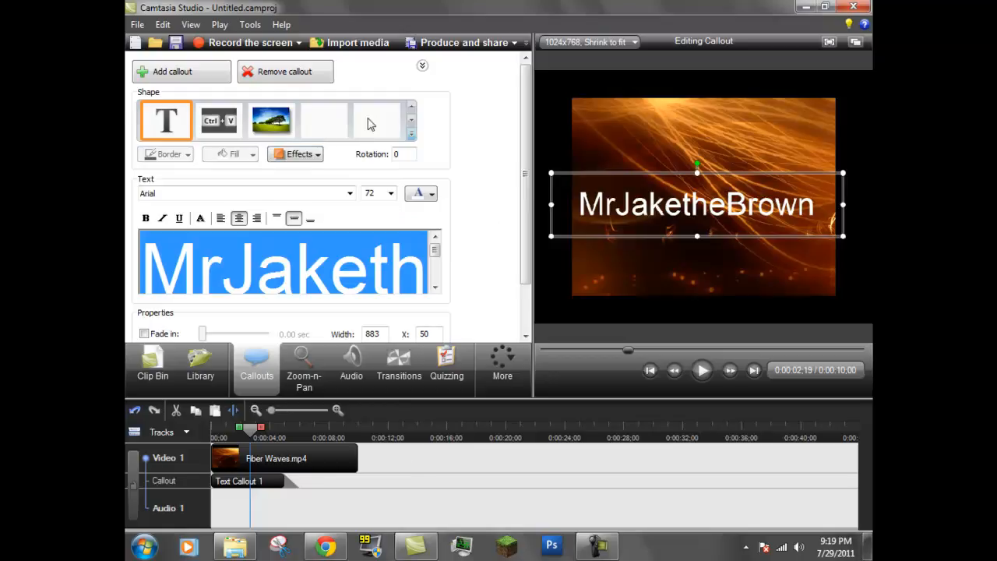
Step: Remove the text callout and add a filled rounded rectangle callout in its place
{"action": "scroll", "coordinate": [411, 120], "scroll_direction": "down", "scroll_amount": 3}
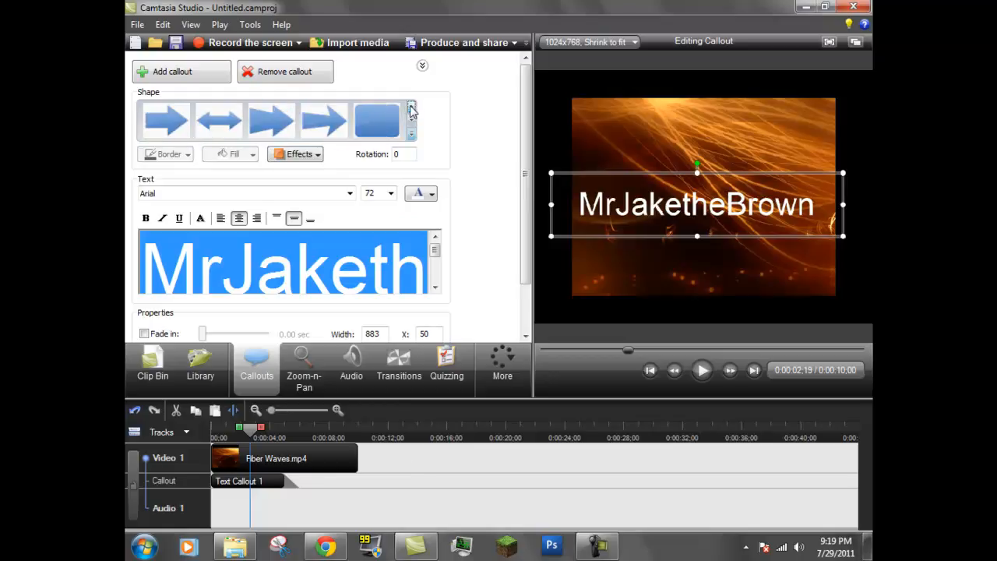
{"action": "left_click", "coordinate": [285, 72]}
{"action": "left_click", "coordinate": [375, 129]}
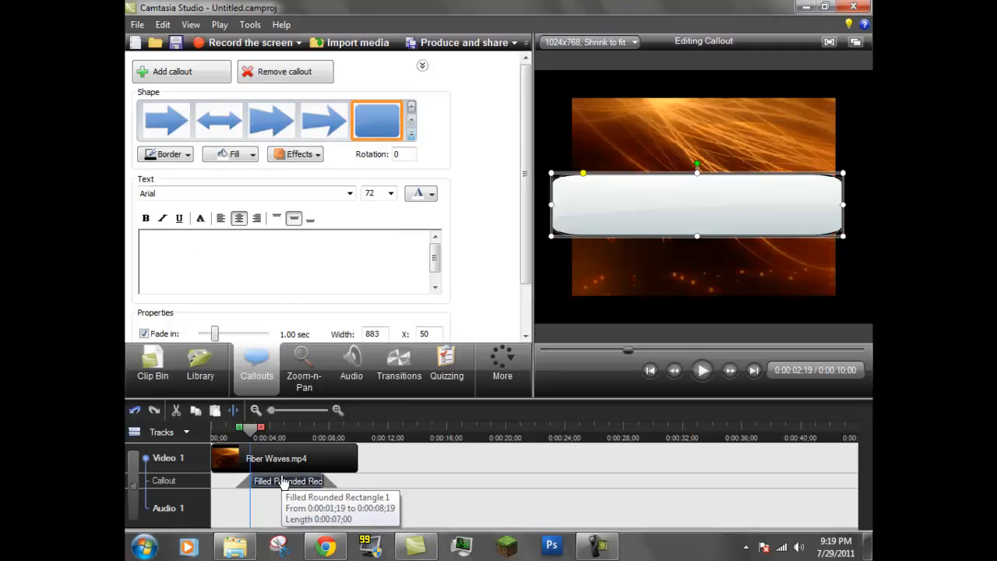
Step: Set the text color to black and enter the creator's channel name in the rounded rectangle callout
{"action": "left_click", "coordinate": [296, 154]}
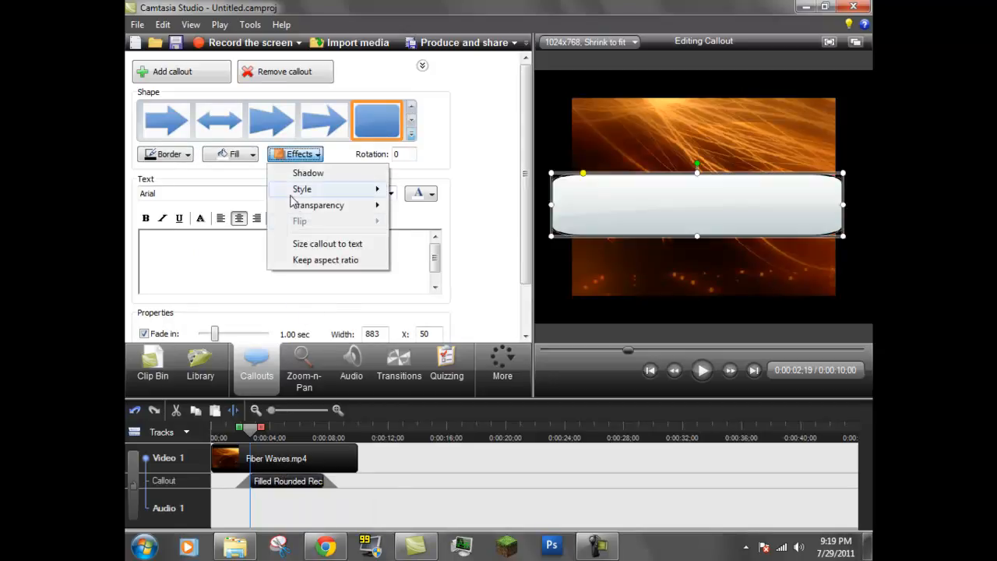
{"action": "left_click", "coordinate": [234, 268]}
{"action": "left_click", "coordinate": [427, 193]}
{"action": "left_click", "coordinate": [425, 226]}
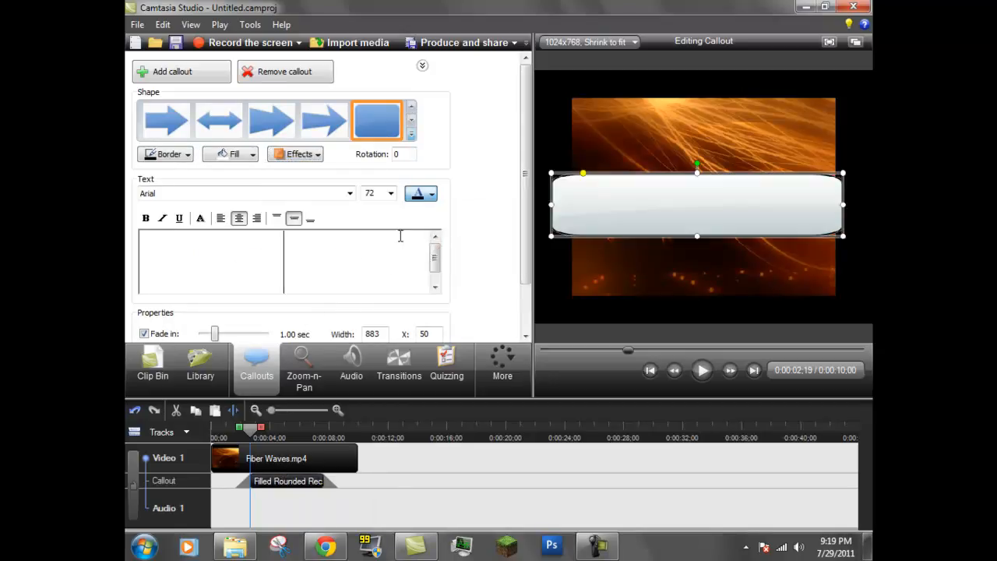
{"action": "type", "text": "m"}
{"action": "key", "text": "BackSpace"}
{"action": "type", "text": "MrJakeBrown"}
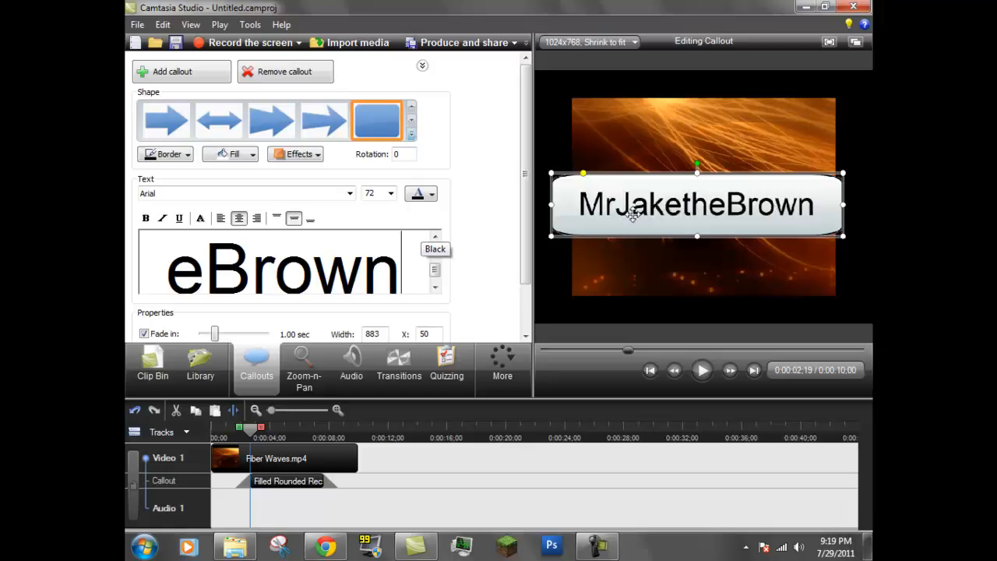
Step: Move the rounded rectangle callout slightly up and remove its fill
{"action": "left_click_drag", "start_coordinate": [632, 216], "coordinate": [667, 194]}
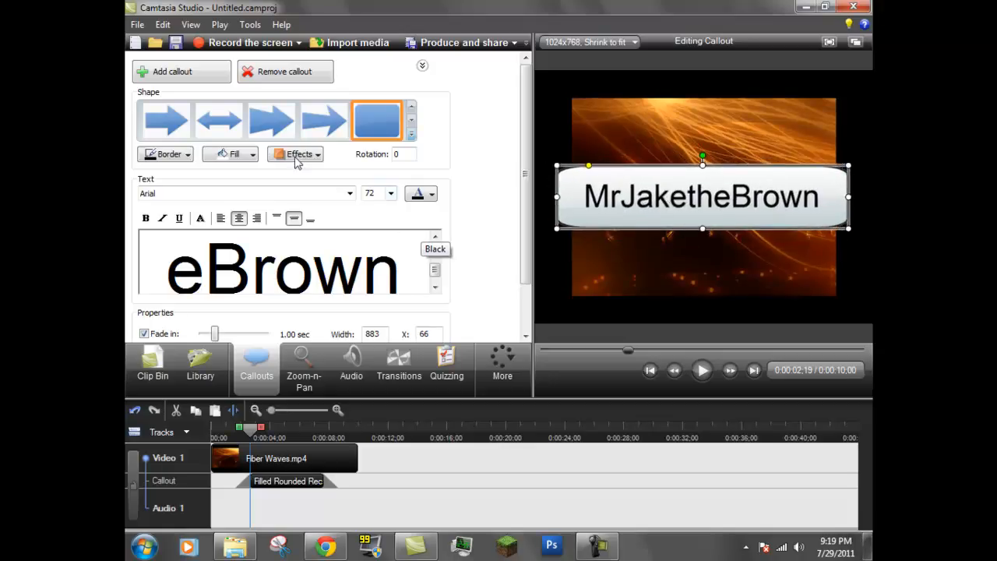
{"action": "left_click", "coordinate": [231, 154]}
{"action": "left_click", "coordinate": [247, 255]}
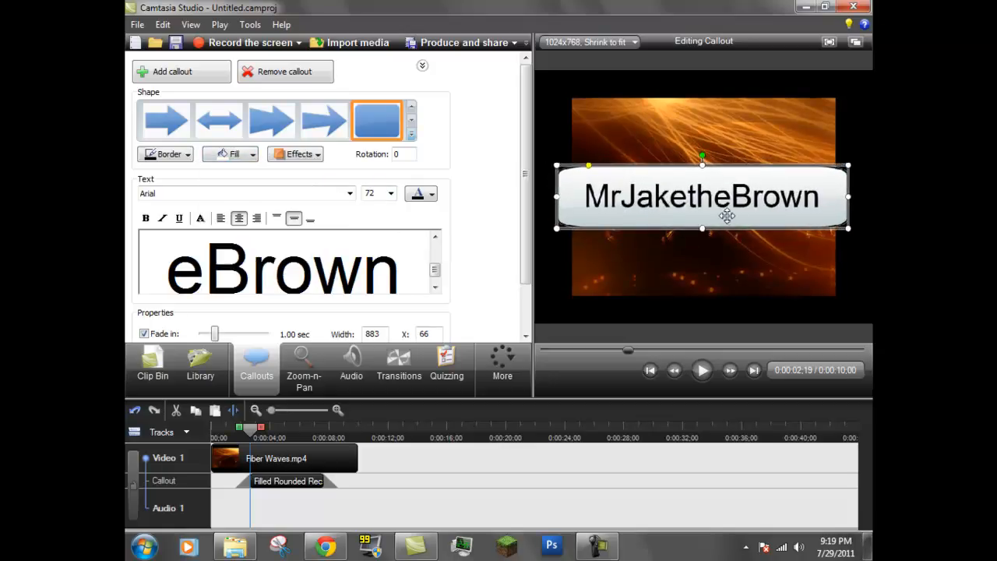
{"action": "left_click_drag", "start_coordinate": [701, 200], "coordinate": [713, 200]}
Step: Select all the callout text, make it white, and apply a shadow effect
{"action": "left_click_drag", "start_coordinate": [409, 270], "coordinate": [125, 276]}
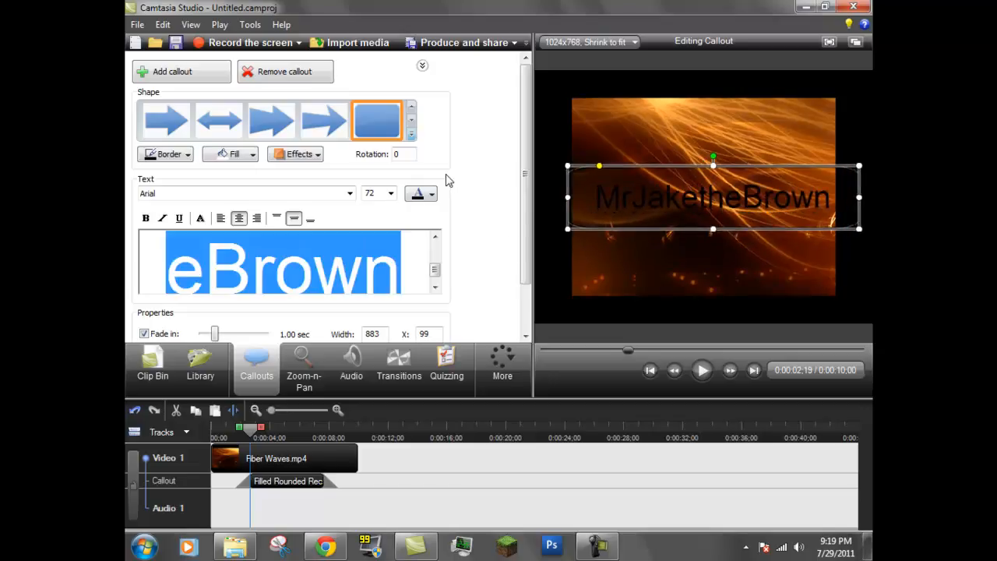
{"action": "left_click", "coordinate": [432, 194]}
{"action": "left_click", "coordinate": [412, 226]}
{"action": "scroll", "coordinate": [435, 273], "scroll_direction": "up", "scroll_amount": 3}
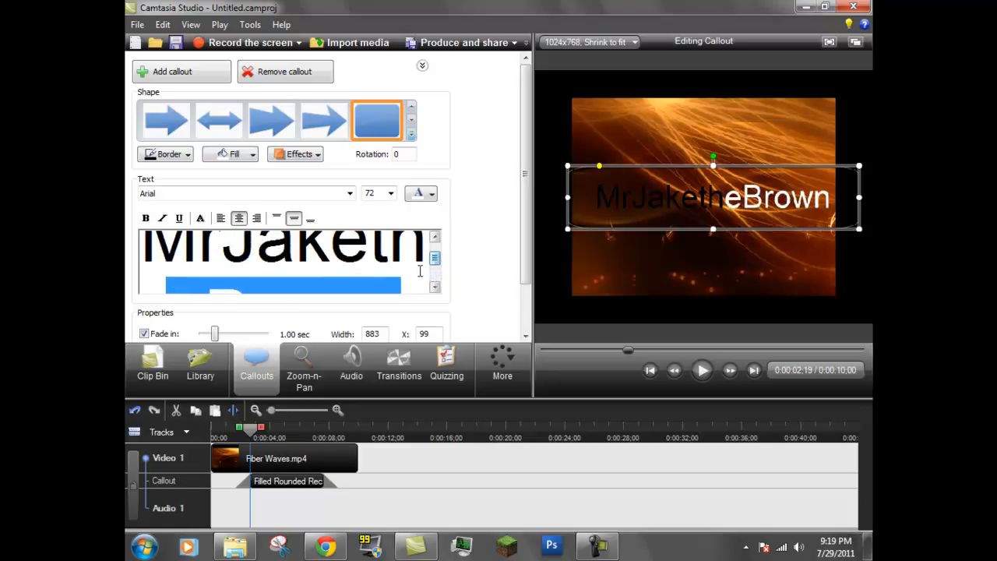
{"action": "left_click_drag", "start_coordinate": [413, 280], "coordinate": [154, 185]}
{"action": "left_click", "coordinate": [425, 199]}
{"action": "left_click", "coordinate": [409, 228]}
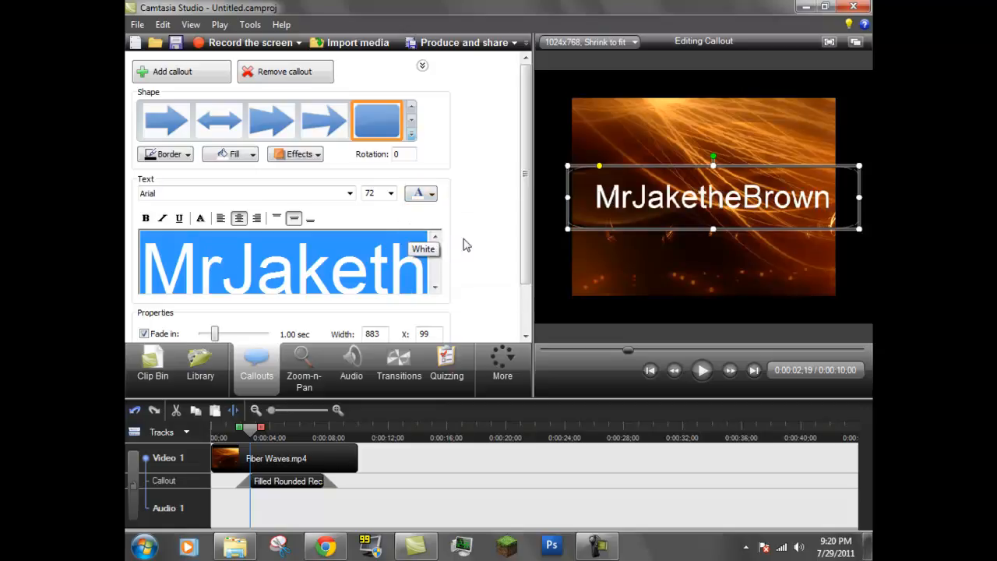
{"action": "left_click", "coordinate": [317, 154]}
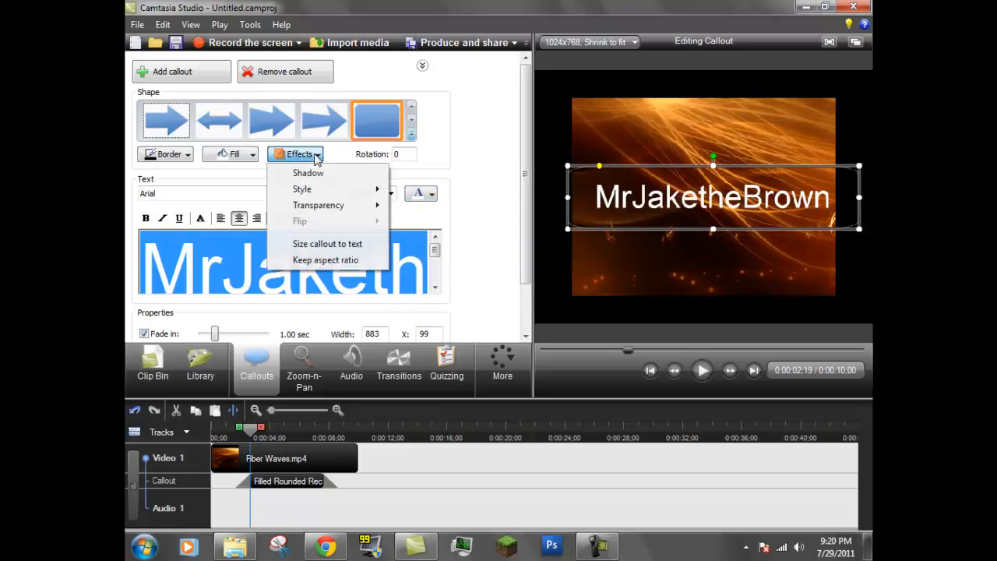
{"action": "left_click", "coordinate": [325, 174]}
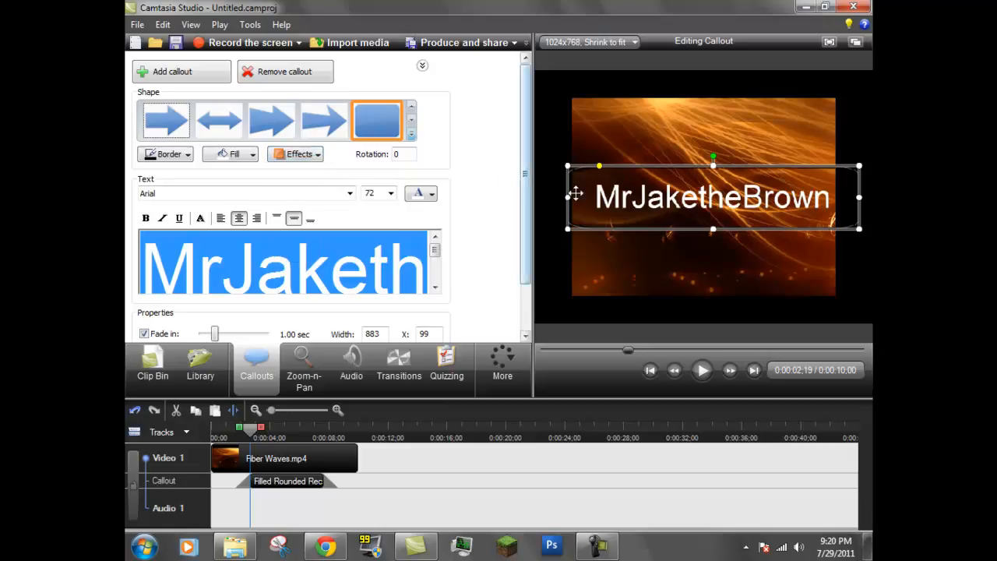
Step: Move the rounded rectangle callout up, try a style preset from its effects, and extend its top edge upward
{"action": "left_click_drag", "start_coordinate": [656, 206], "coordinate": [651, 179]}
{"action": "left_click", "coordinate": [320, 154]}
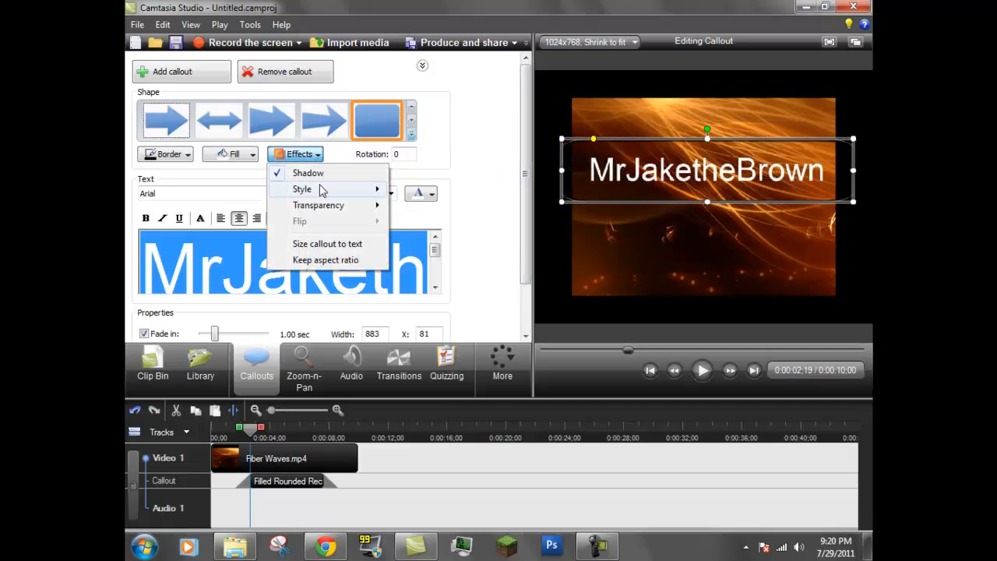
{"action": "mouse_move", "coordinate": [321, 189]}
{"action": "left_click", "coordinate": [530, 217]}
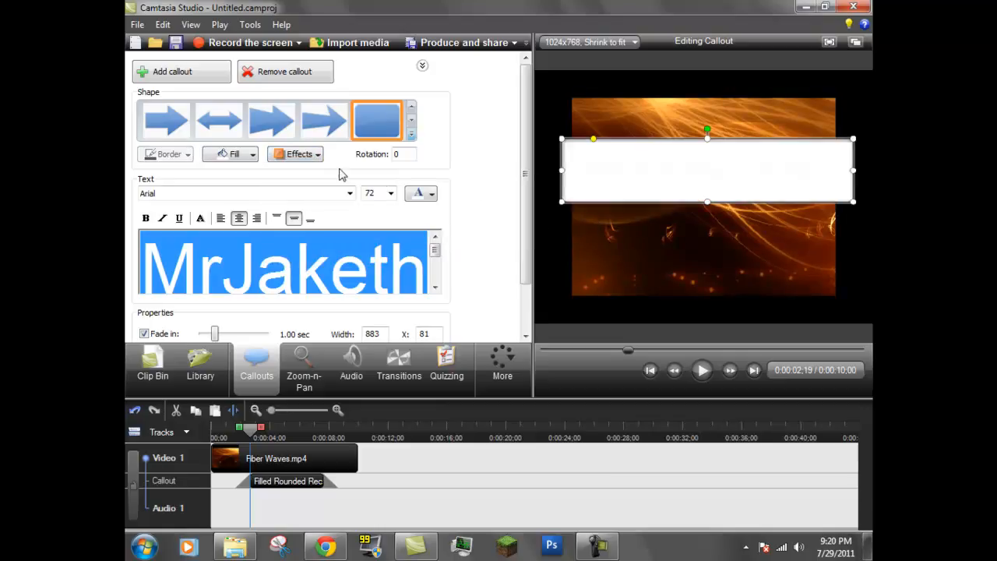
{"action": "left_click", "coordinate": [299, 156]}
{"action": "mouse_move", "coordinate": [321, 196]}
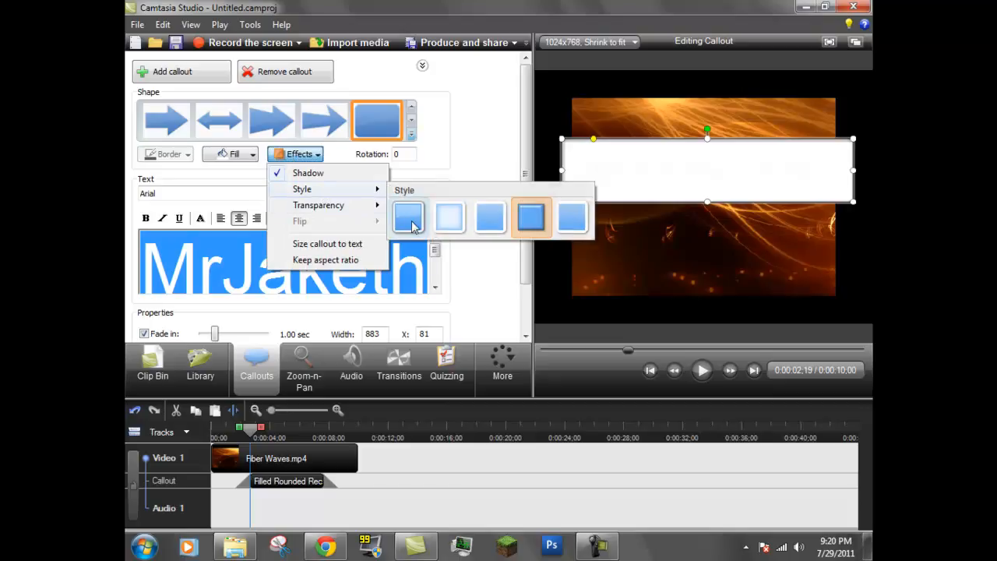
{"action": "left_click", "coordinate": [411, 223]}
{"action": "left_click", "coordinate": [299, 155]}
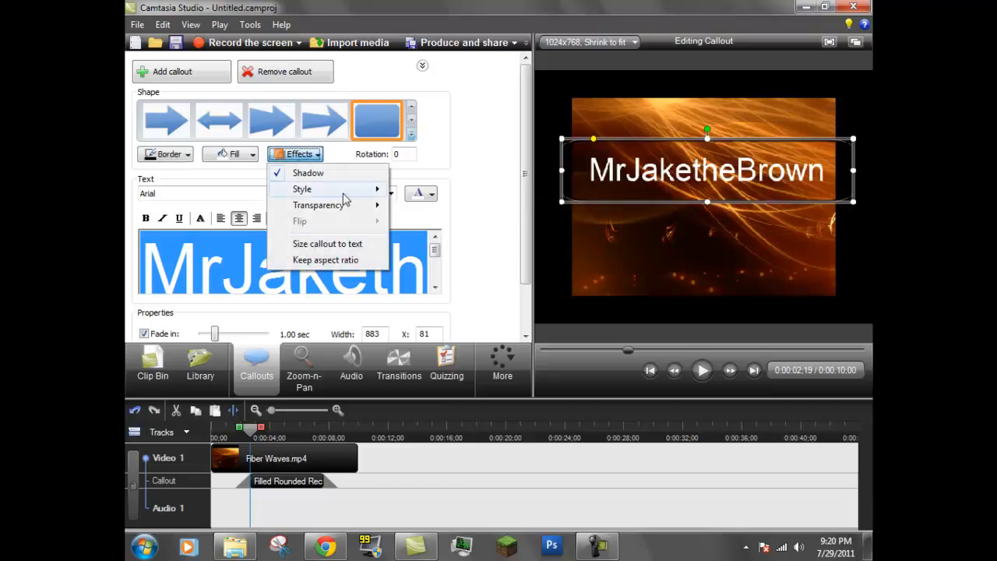
{"action": "mouse_move", "coordinate": [339, 207]}
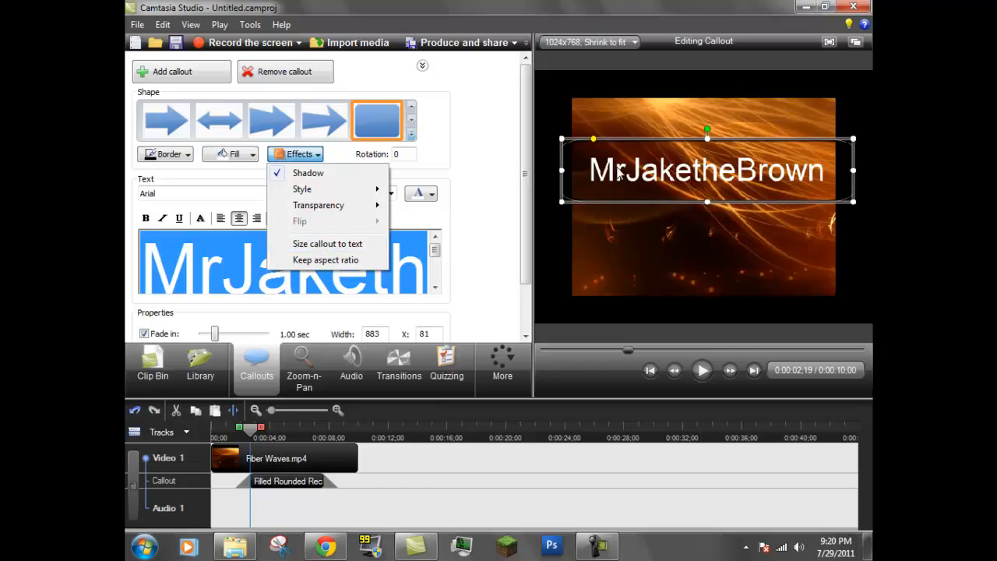
{"action": "left_click", "coordinate": [468, 251]}
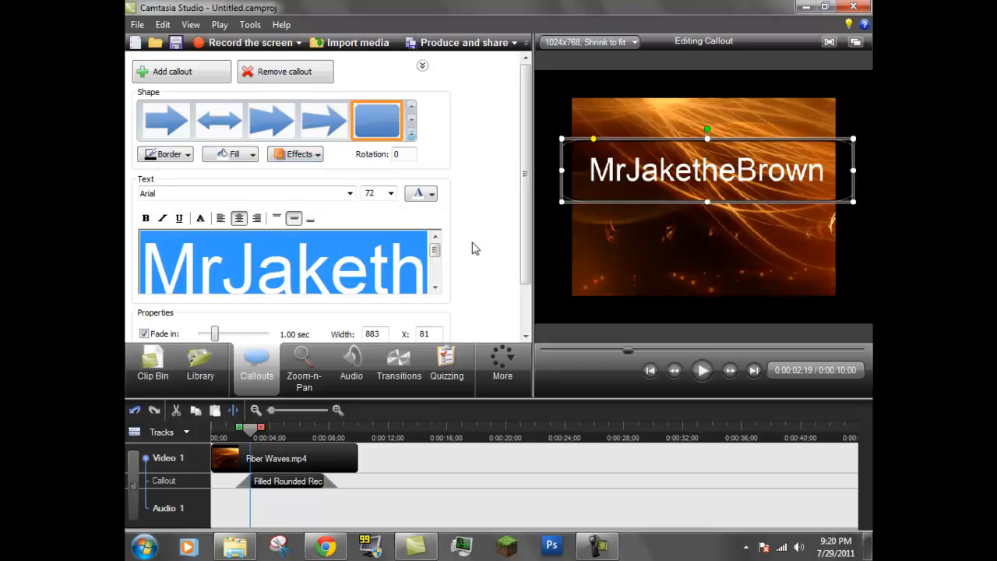
{"action": "left_click_drag", "start_coordinate": [707, 137], "coordinate": [707, 119]}
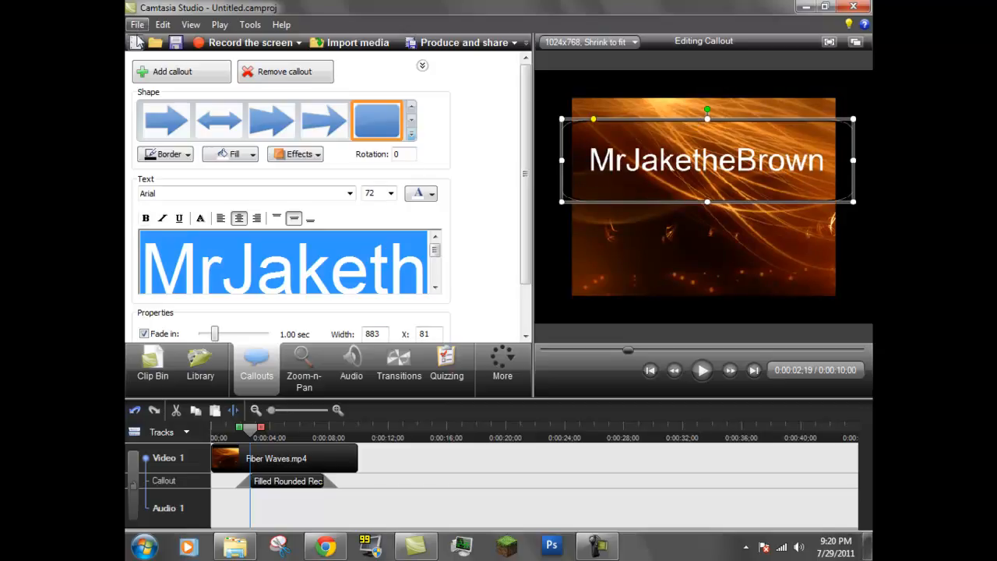
Step: Start a new project without saving the changes to Untitled.camproj
{"action": "left_click", "coordinate": [136, 43]}
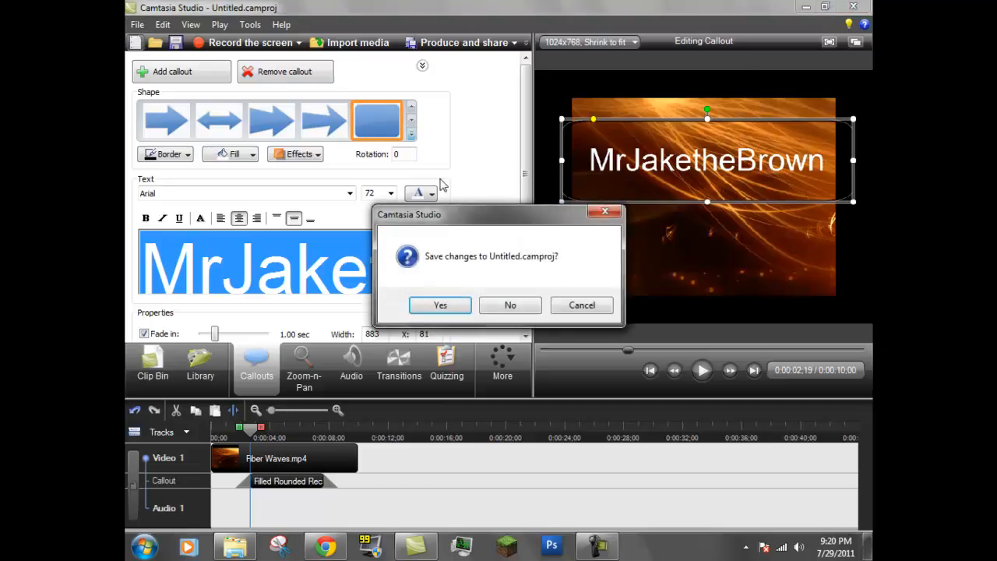
{"action": "left_click", "coordinate": [510, 305]}
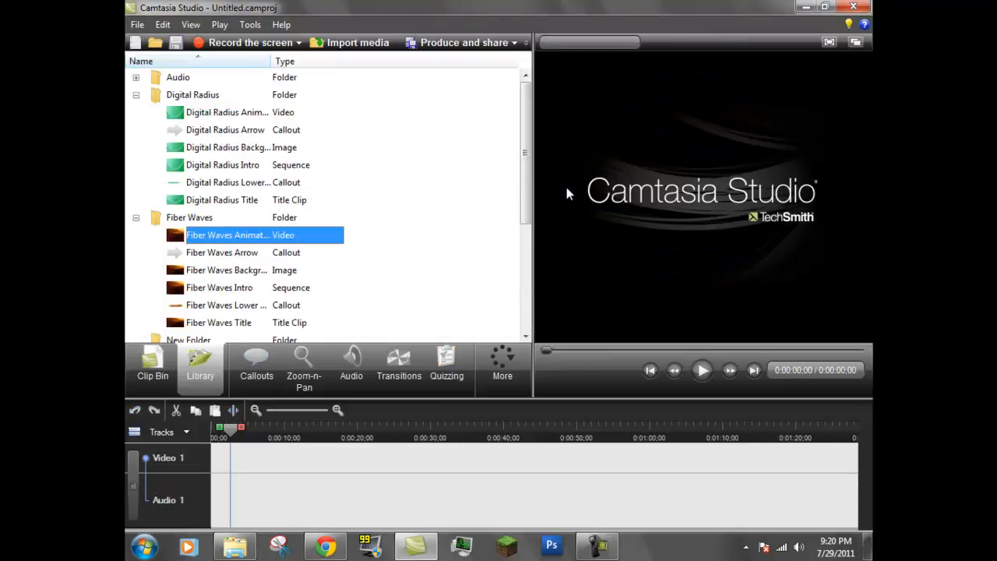
Step: Add the Write On Board sound effect from the library's Sound Effects folder to the timeline and play it
{"action": "left_click_drag", "start_coordinate": [519, 184], "coordinate": [531, 222]}
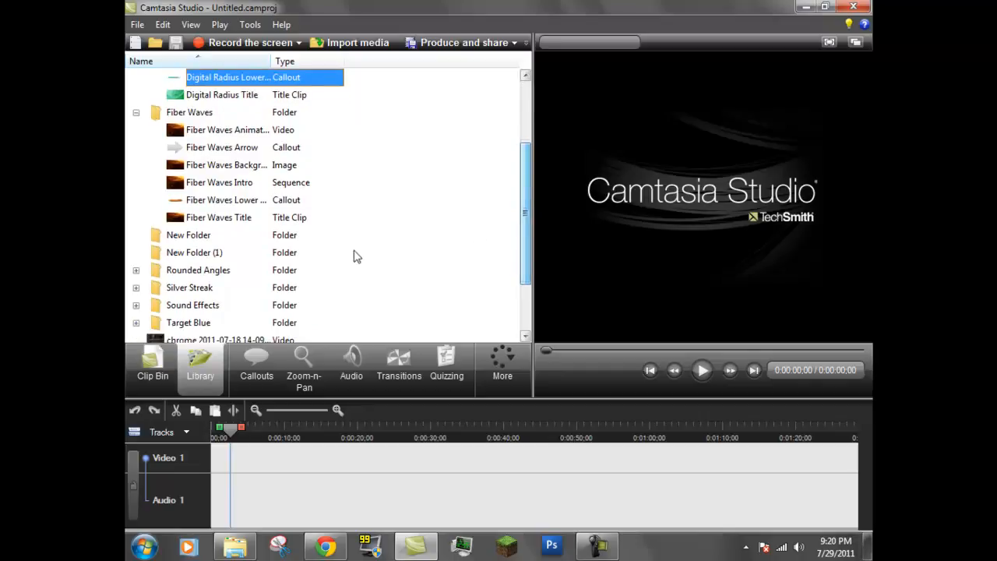
{"action": "left_click", "coordinate": [136, 305]}
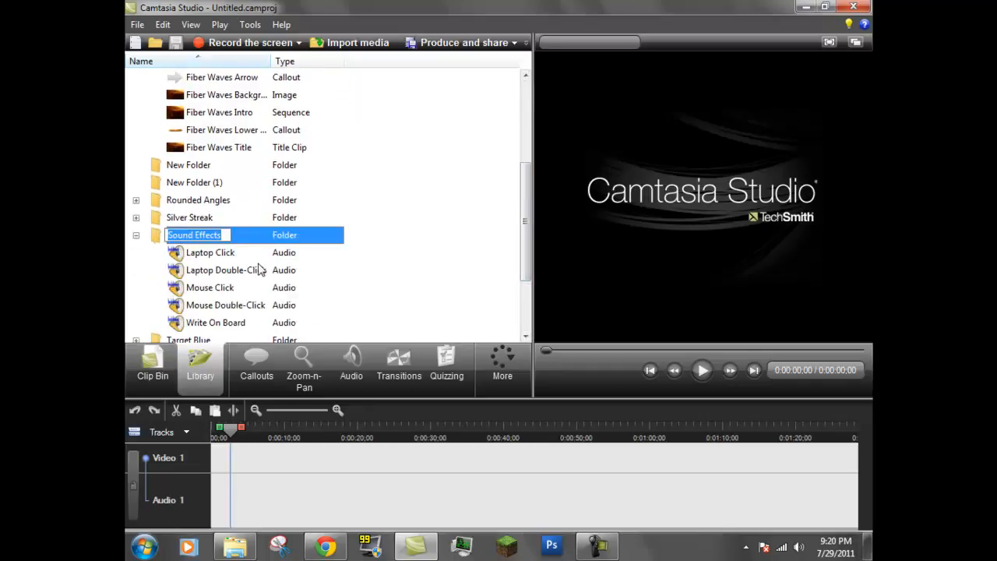
{"action": "left_click", "coordinate": [230, 326]}
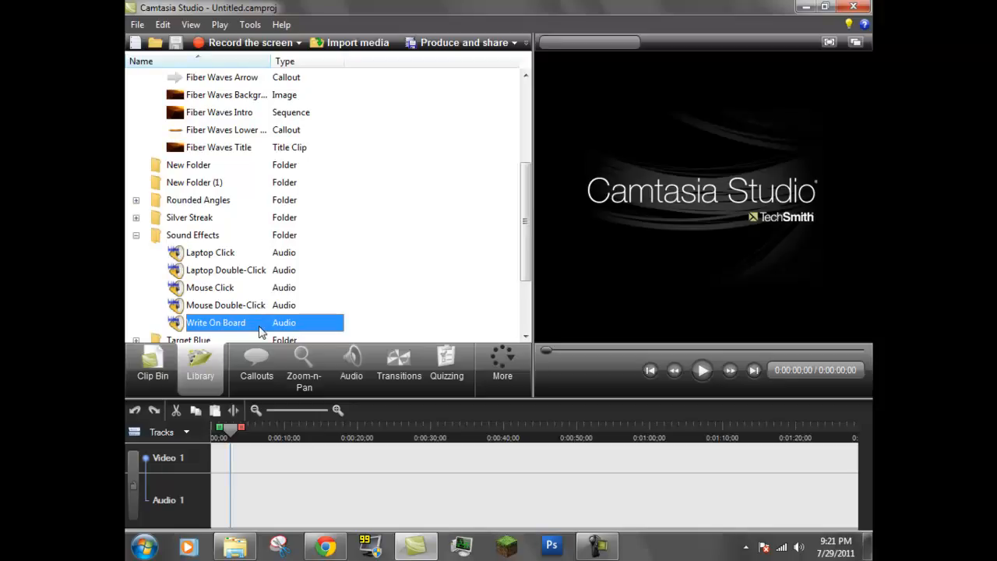
{"action": "left_click_drag", "start_coordinate": [259, 332], "coordinate": [257, 512]}
{"action": "left_click", "coordinate": [215, 218]}
{"action": "left_click", "coordinate": [702, 372]}
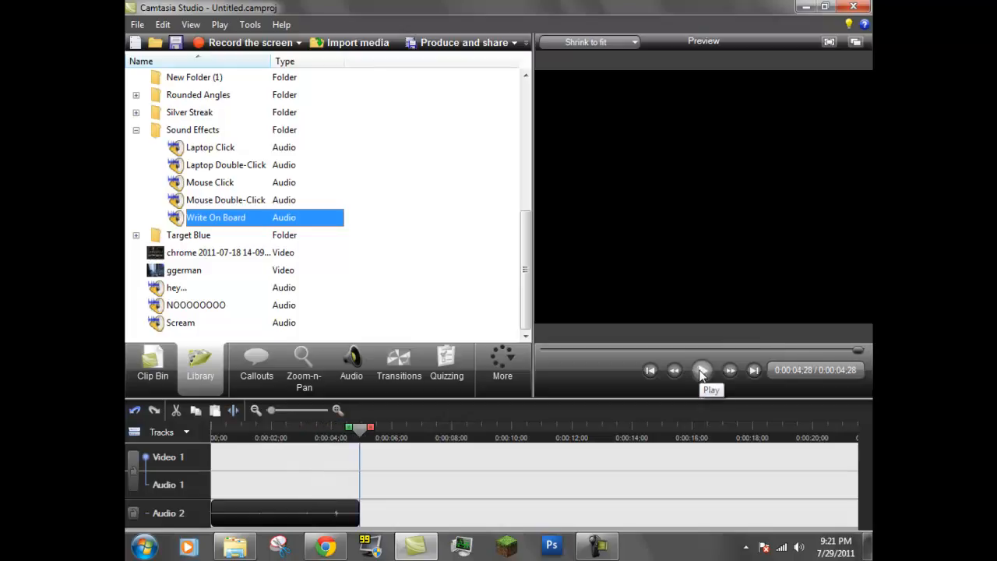
Step: Raise the sound effect's volume three steps and play it back from the start
{"action": "left_click", "coordinate": [354, 370]}
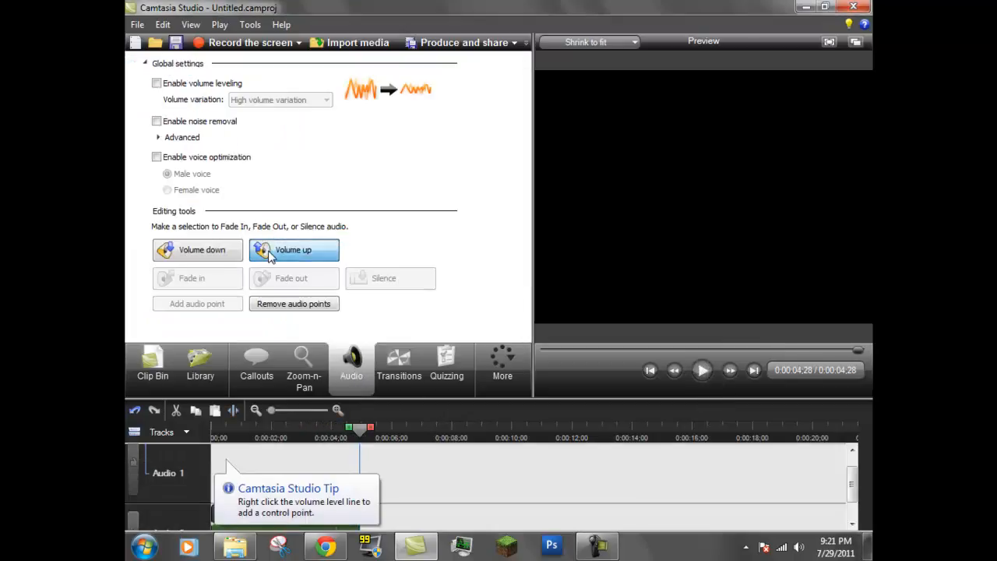
{"action": "left_click", "coordinate": [274, 257]}
{"action": "left_click", "coordinate": [284, 257]}
{"action": "left_click", "coordinate": [293, 257]}
{"action": "left_click_drag", "start_coordinate": [360, 428], "coordinate": [214, 429]}
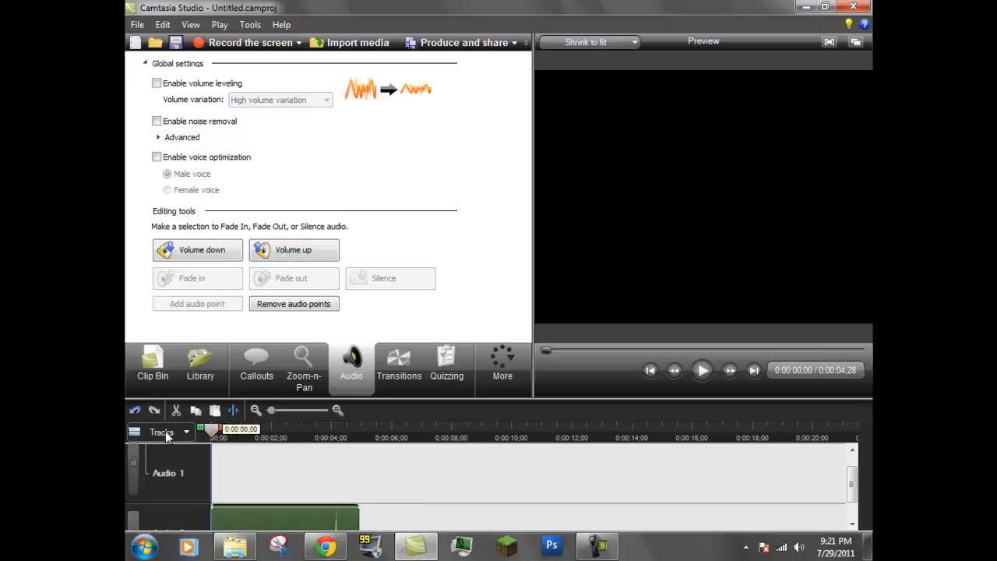
{"action": "left_click", "coordinate": [702, 378]}
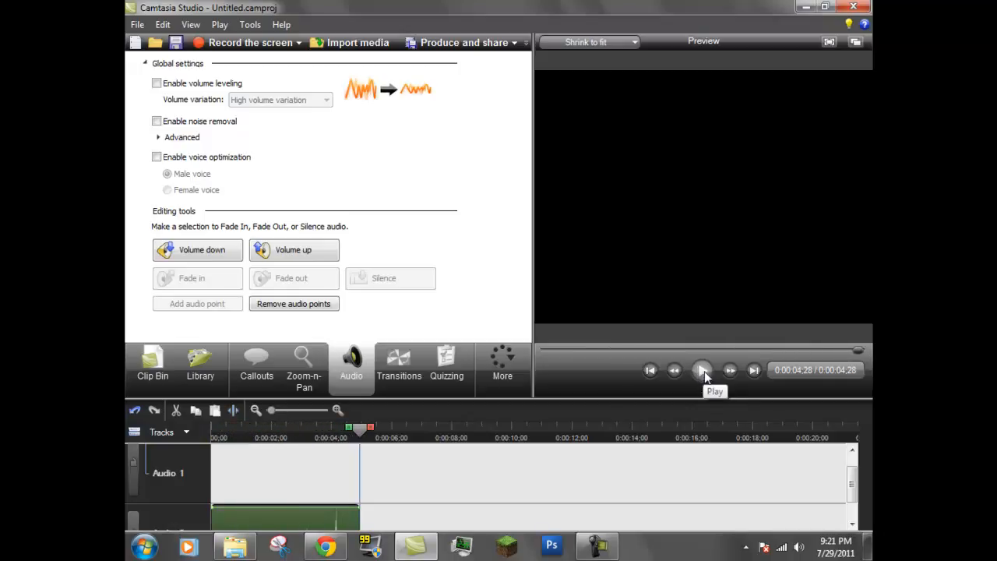
Step: Start another new project without saving and return the playhead to the beginning
{"action": "left_click", "coordinate": [136, 42]}
{"action": "left_click", "coordinate": [528, 309]}
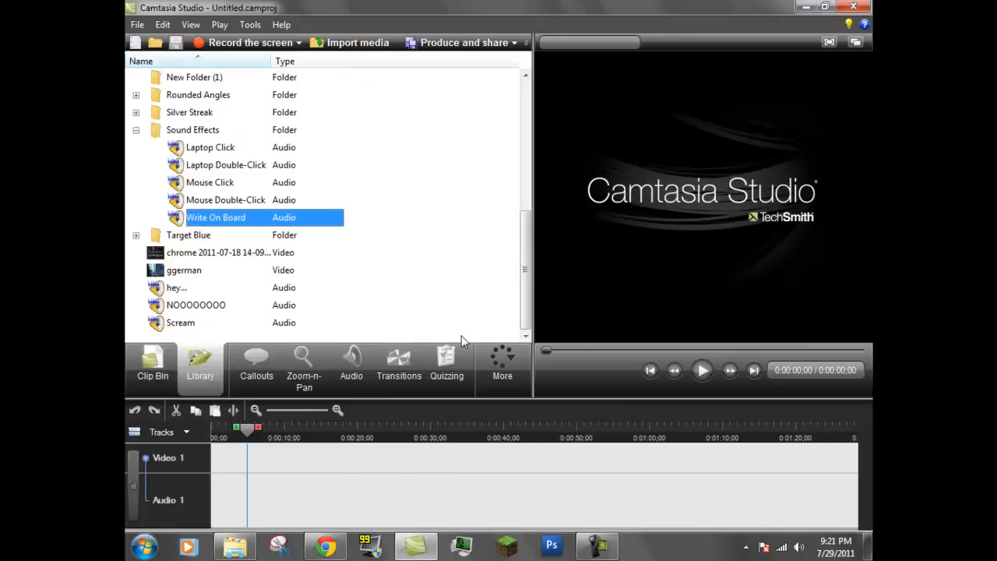
{"action": "left_click", "coordinate": [514, 373]}
{"action": "left_click_drag", "start_coordinate": [247, 433], "coordinate": [174, 453]}
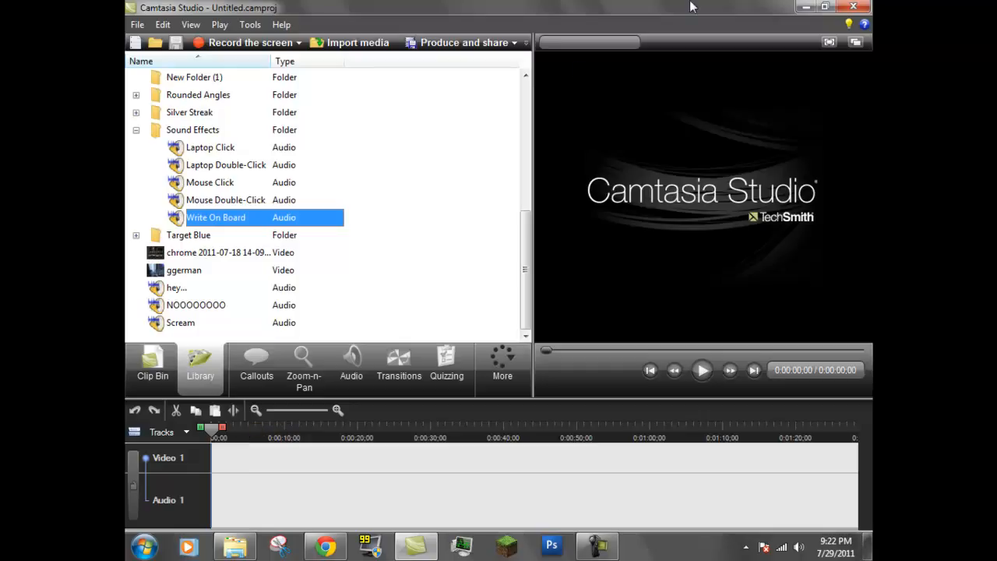
Step: Minimize the open windows to reach the desktop
{"action": "left_click", "coordinate": [807, 7]}
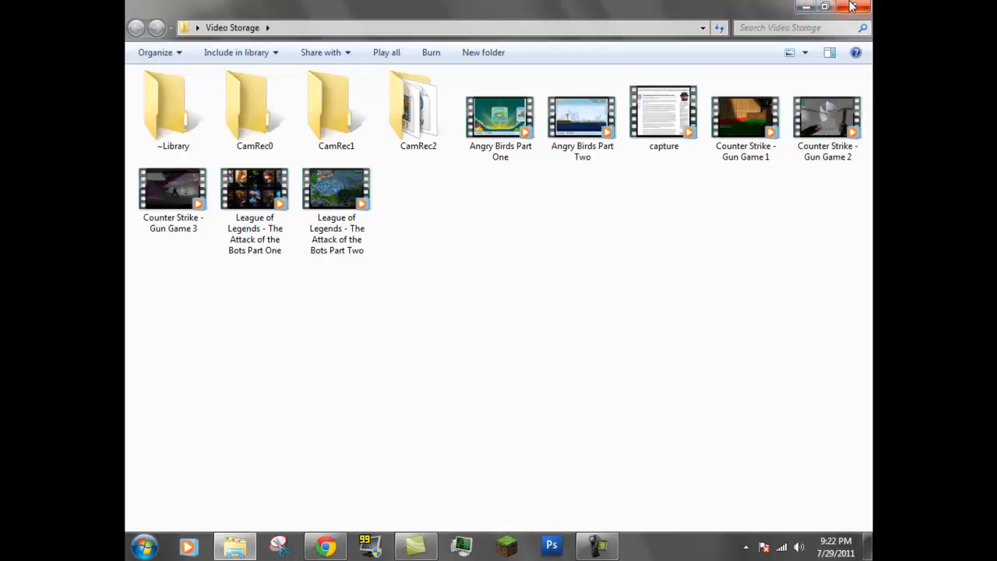
{"action": "left_click", "coordinate": [806, 7]}
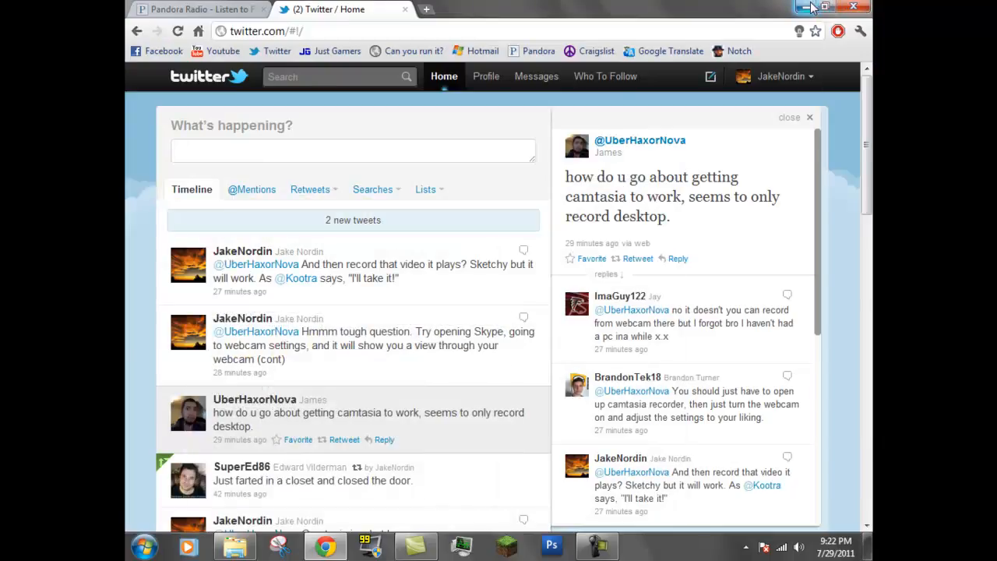
{"action": "left_click", "coordinate": [806, 7]}
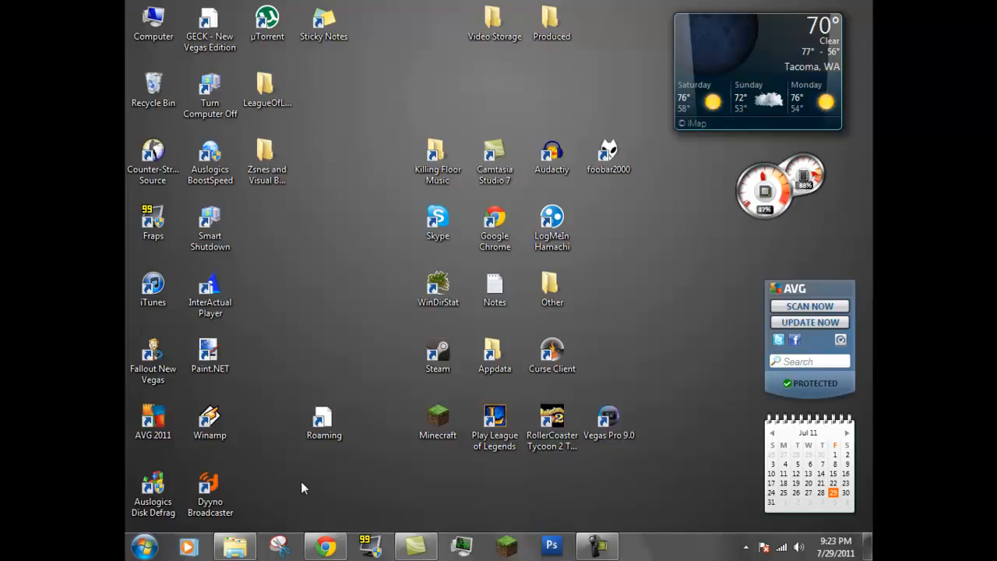
Step: Launch Audacity from the Start menu and dismiss its welcome dialog
{"action": "left_click", "coordinate": [150, 549]}
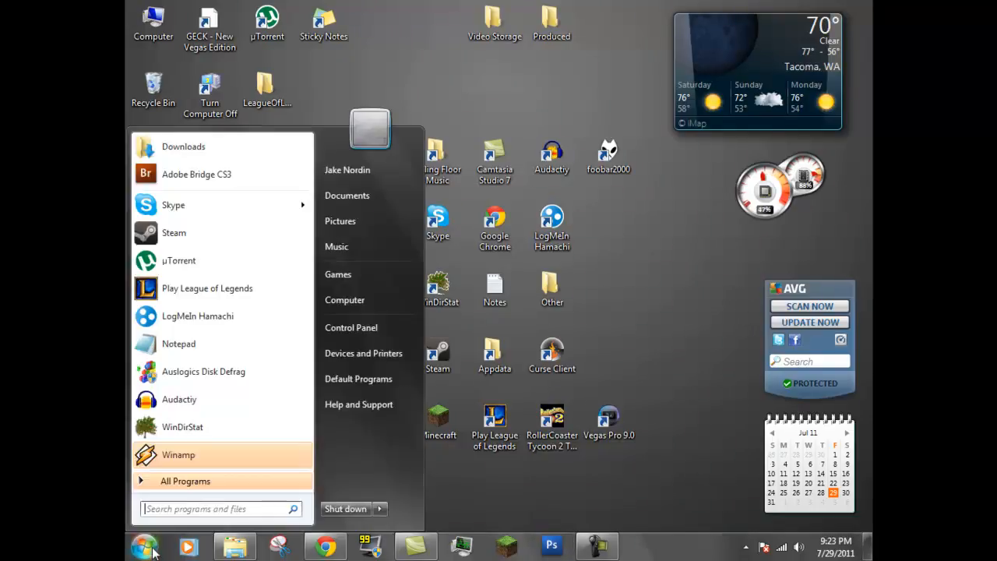
{"action": "left_click", "coordinate": [225, 396]}
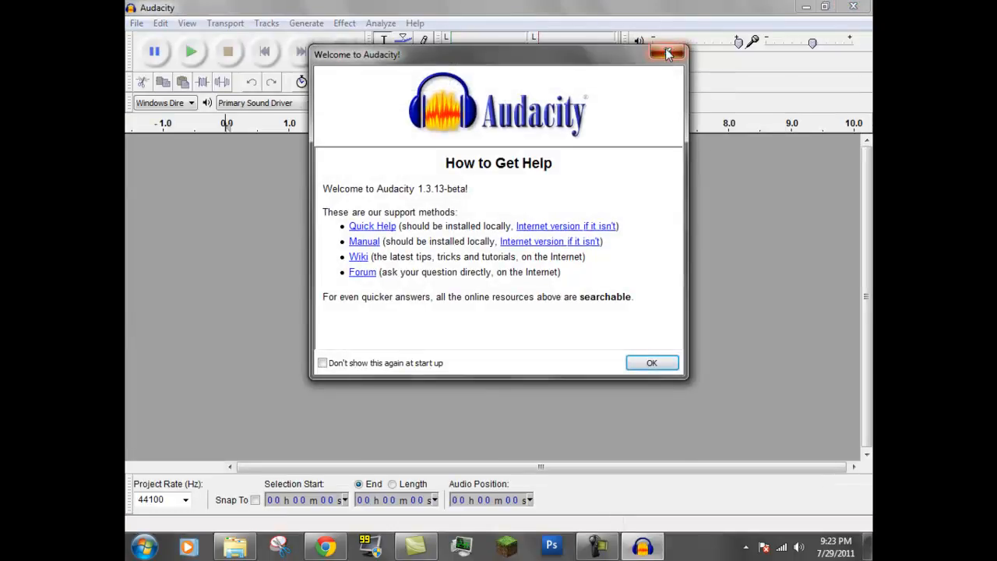
{"action": "left_click", "coordinate": [668, 53]}
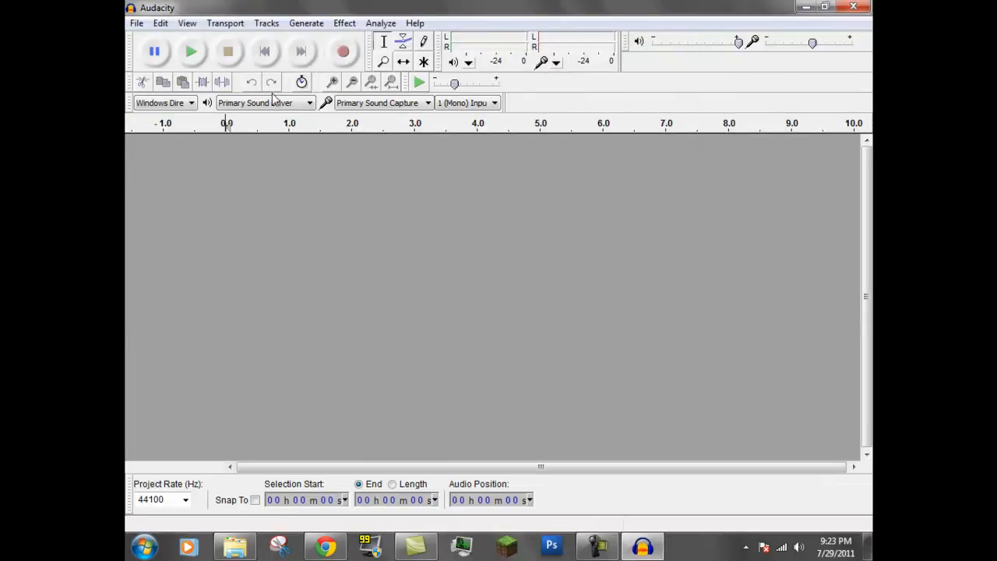
Step: Minimize Audacity and stop the screen recording in the Camtasia recorder
{"action": "left_click", "coordinate": [803, 7]}
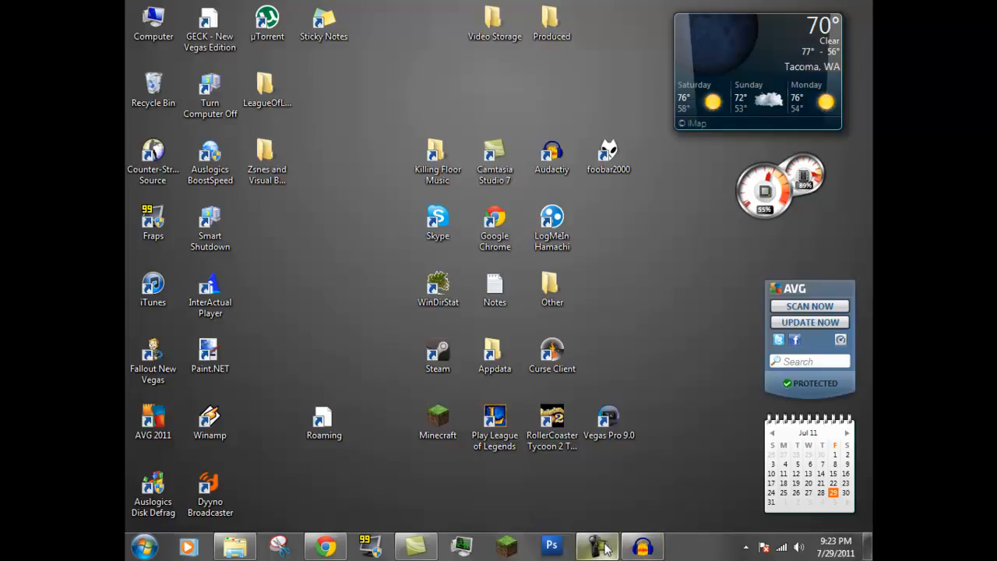
{"action": "mouse_move", "coordinate": [605, 547]}
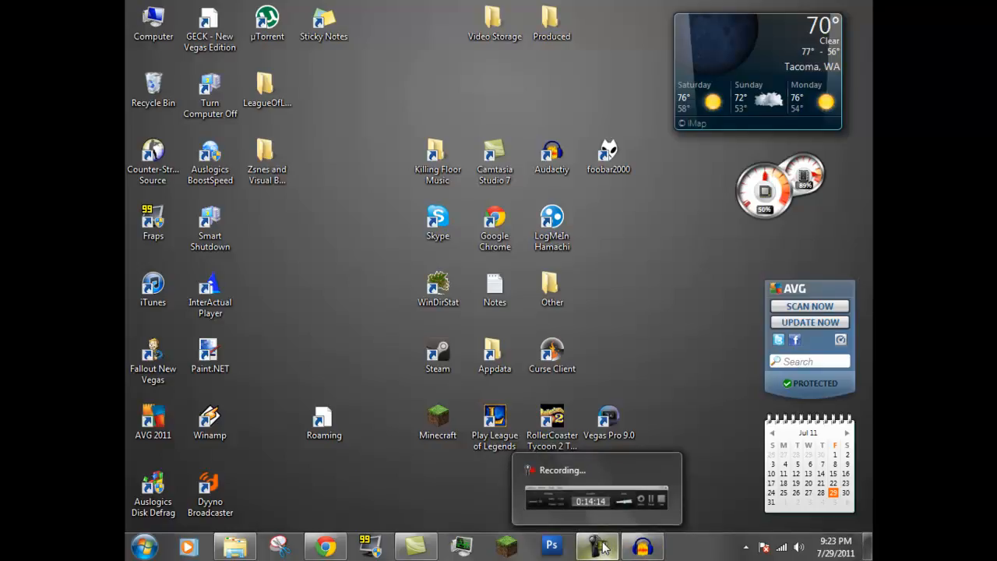
{"action": "left_click", "coordinate": [605, 547]}
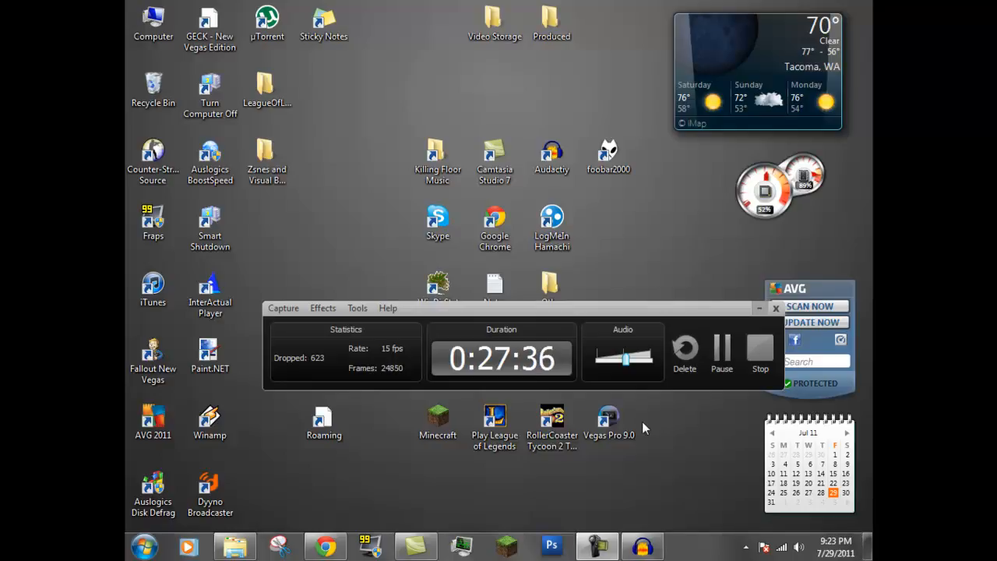
{"action": "left_click", "coordinate": [761, 353]}
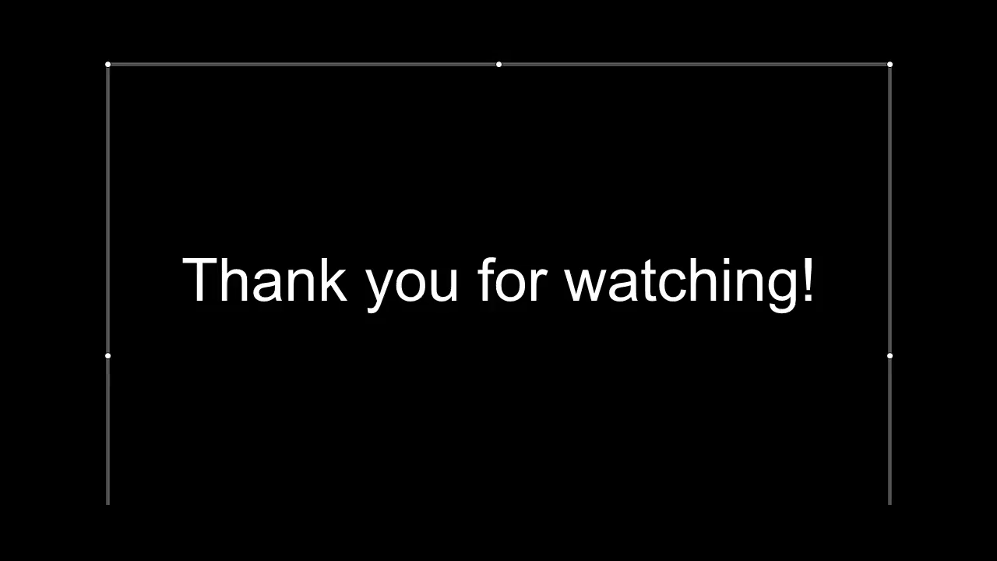